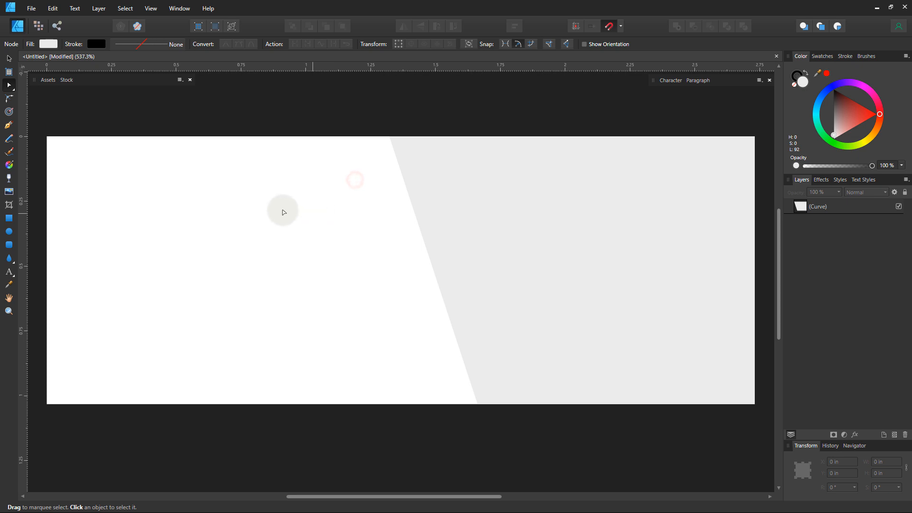
Draw a mid-grey rectangle (lightness 65) from the page's top edge, shear it about 18.6° and size it about 0.174 by 0.508 in
{"action": "left_click", "coordinate": [10, 220]}
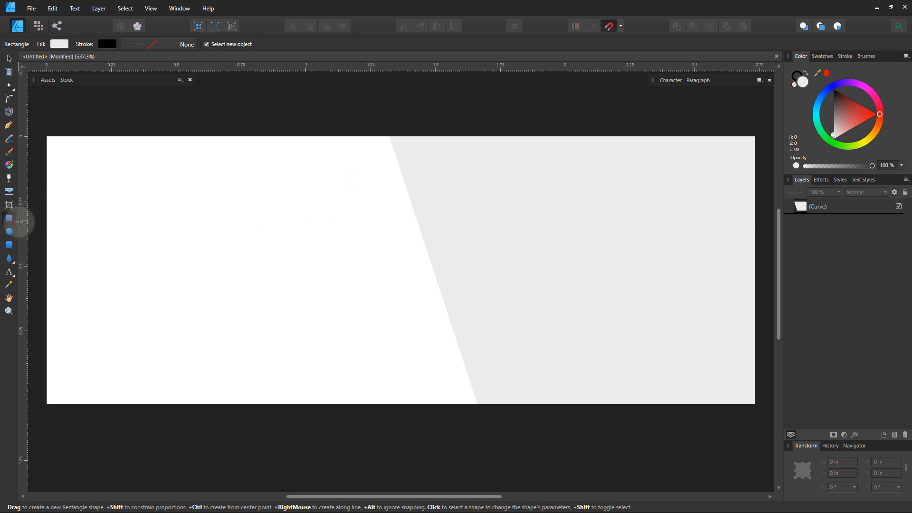
{"action": "left_click", "coordinate": [832, 125]}
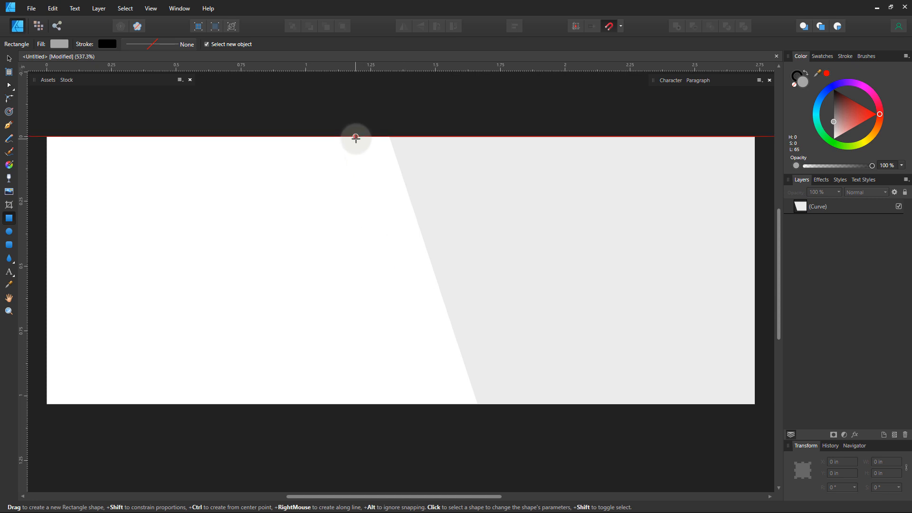
{"action": "left_click_drag", "start_coordinate": [359, 146], "coordinate": [428, 283]}
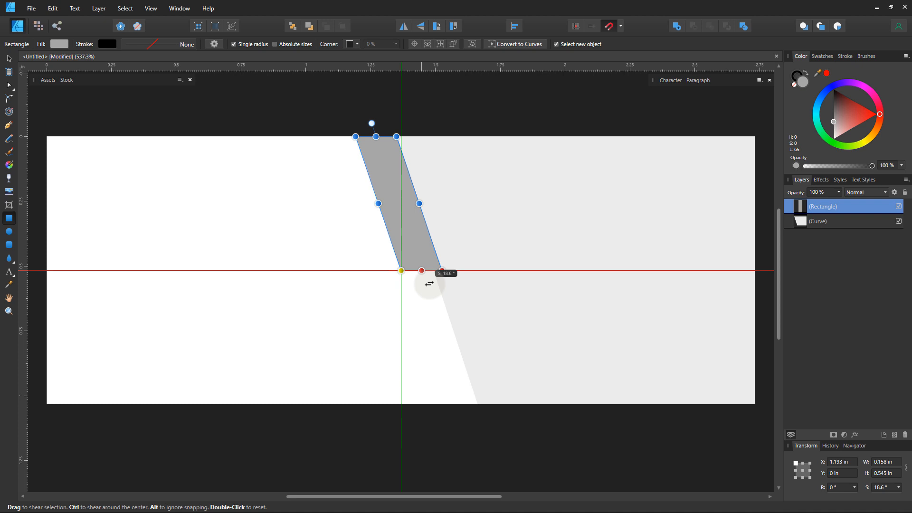
{"action": "left_click_drag", "start_coordinate": [430, 283], "coordinate": [421, 262]}
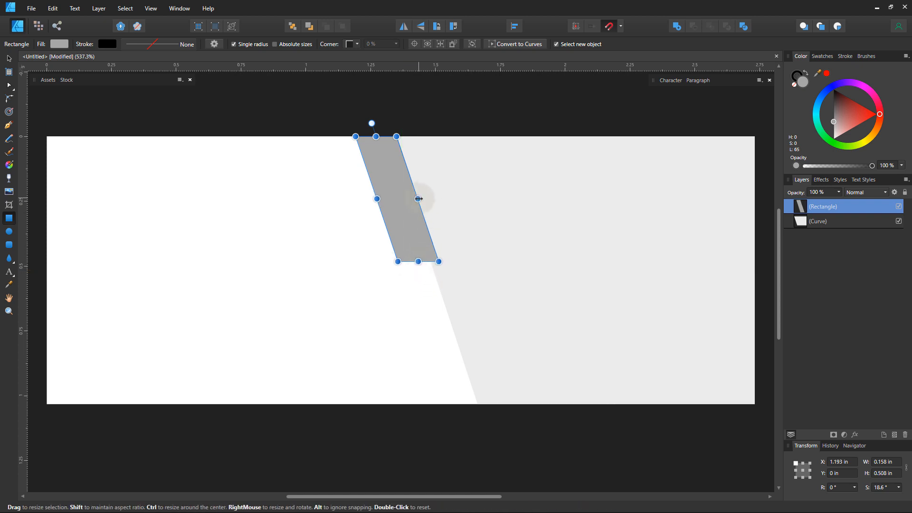
{"action": "left_click_drag", "start_coordinate": [418, 198], "coordinate": [436, 205]}
Add two thin copies of the slanted bar beside its right edge, about 0.039 in wide, with staggered heights of about 0.463 and 0.271 in
{"action": "key", "text": "v"}
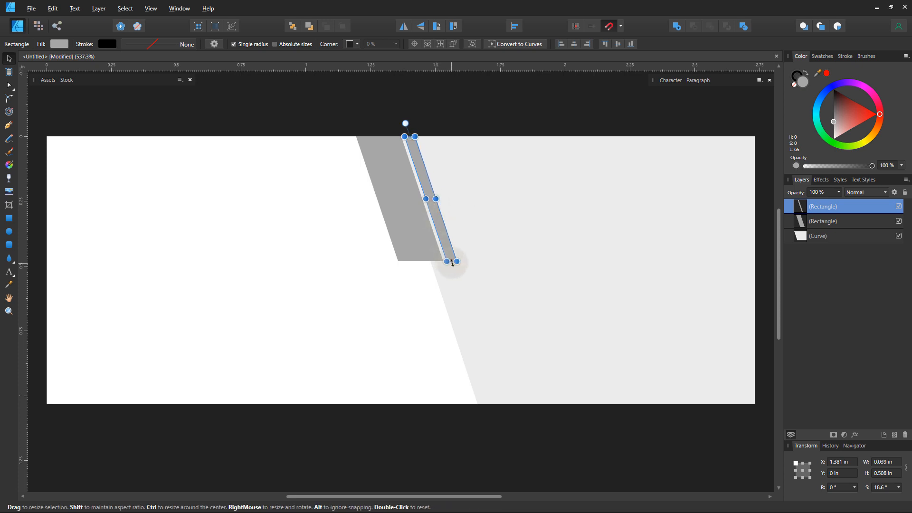
{"action": "left_click_drag", "start_coordinate": [447, 260], "coordinate": [451, 203]}
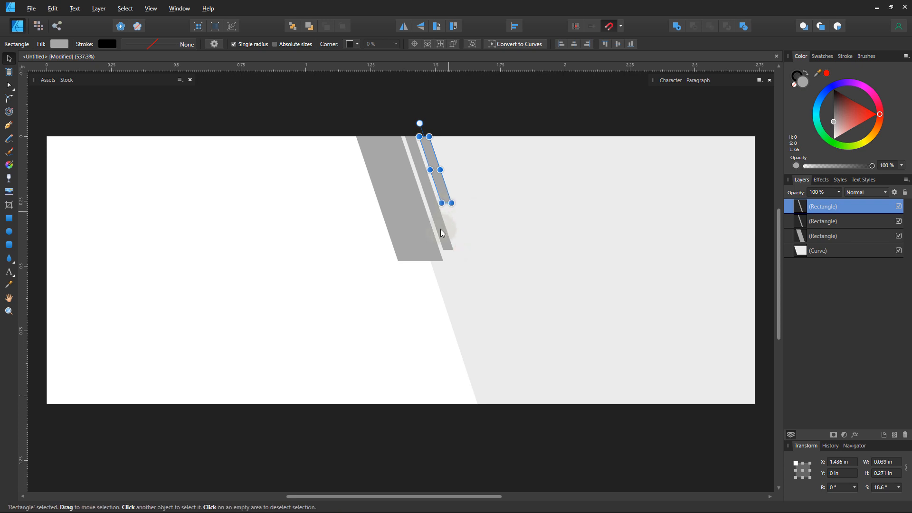
{"action": "left_click", "coordinate": [427, 122]}
Copy the wide light bar up and to the left, partly overlapping the original, and set the copy's fill lightness to 35
{"action": "left_click", "coordinate": [403, 209]}
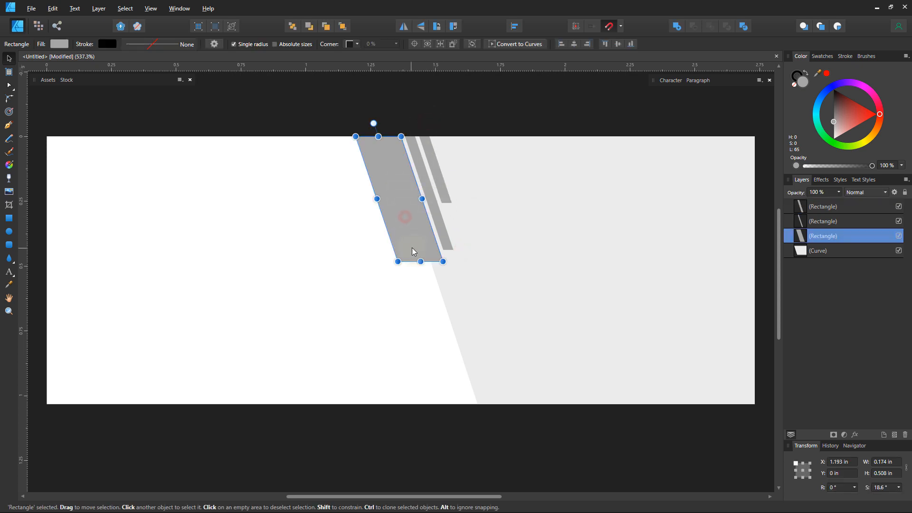
{"action": "left_click_drag", "start_coordinate": [412, 247], "coordinate": [393, 233]}
{"action": "left_click_drag", "start_coordinate": [357, 122], "coordinate": [356, 127]}
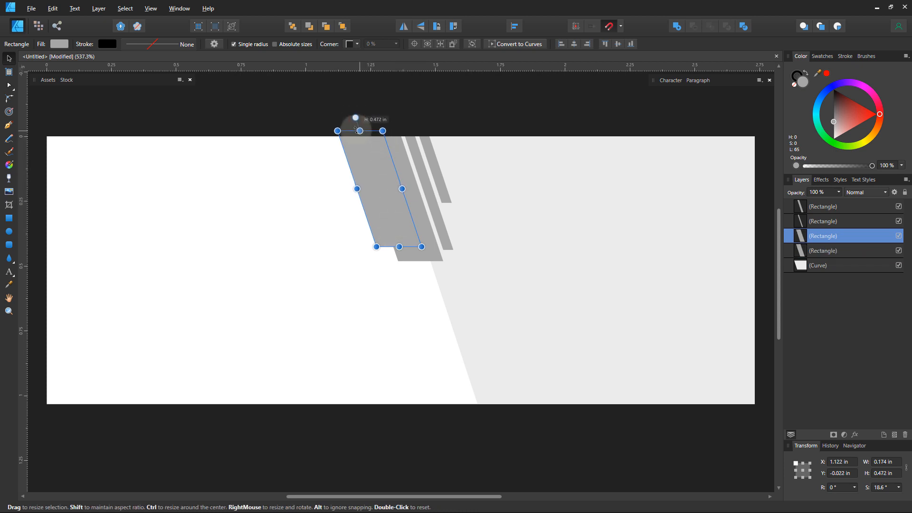
{"action": "key", "text": "ctrl+z"}
{"action": "left_click_drag", "start_coordinate": [378, 199], "coordinate": [369, 190]}
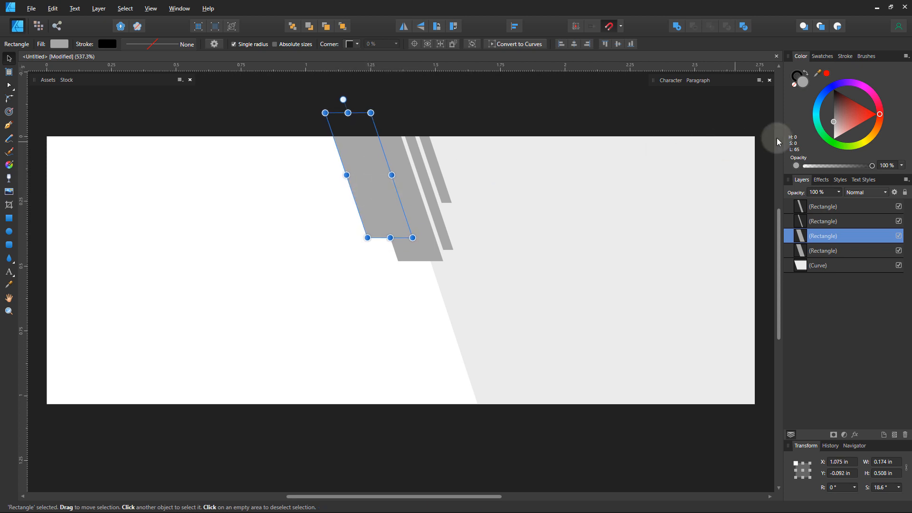
{"action": "left_click_drag", "start_coordinate": [834, 122], "coordinate": [830, 107]}
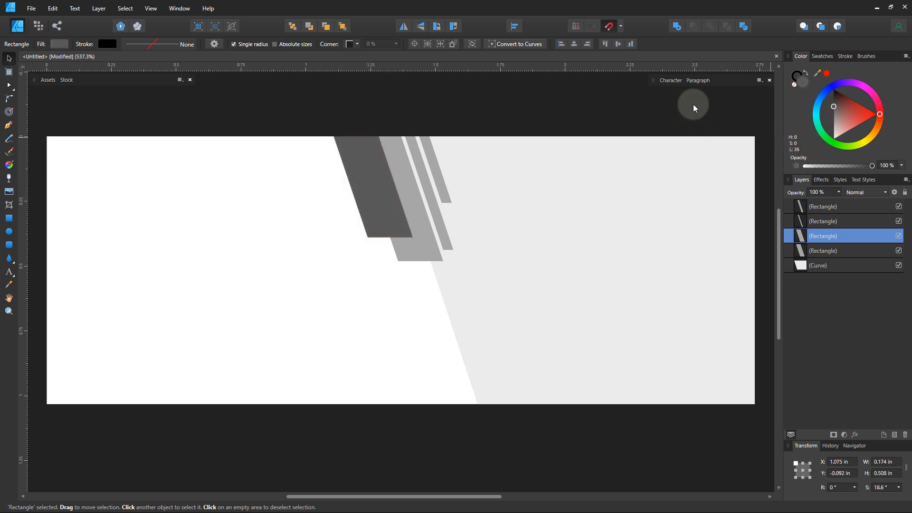
{"action": "left_click", "coordinate": [503, 196]}
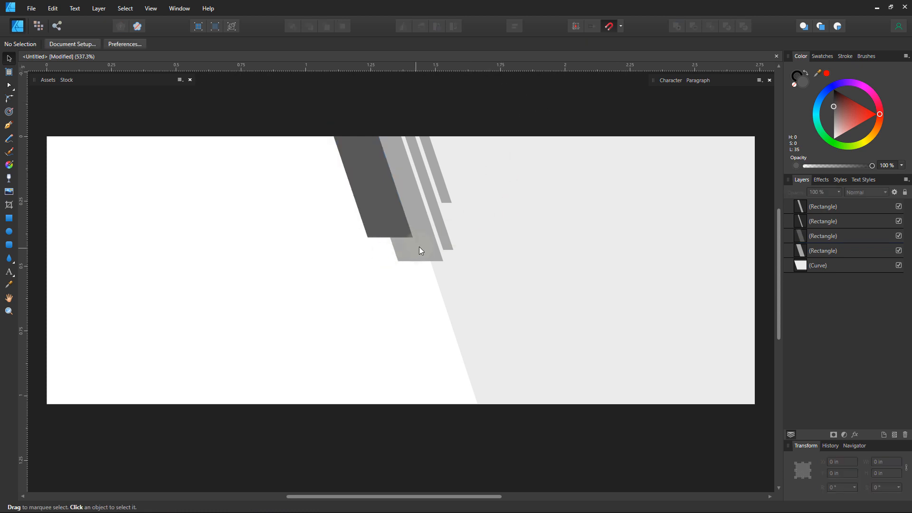
Copy the dark bar down across the page's bottom edge, over the diagonal boundary, and widen it to about 0.318 in
{"action": "left_click", "coordinate": [387, 215]}
{"action": "left_click_drag", "start_coordinate": [387, 218], "coordinate": [451, 439]}
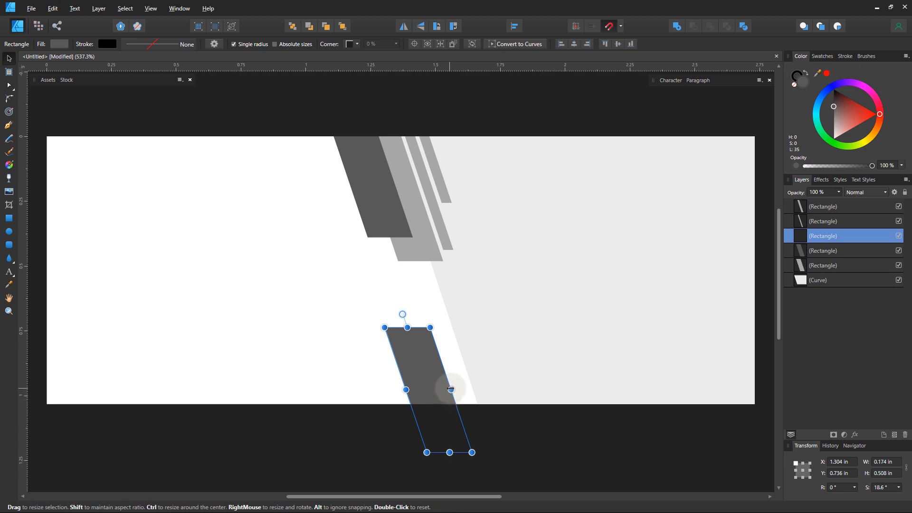
{"action": "left_click_drag", "start_coordinate": [451, 389], "coordinate": [469, 400]}
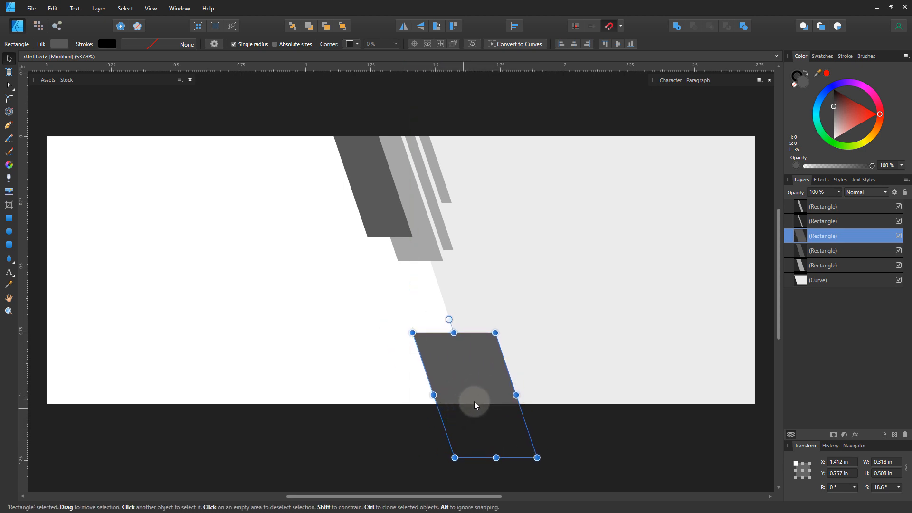
Copy the longer thin strip to just left of the lower dark block and add a narrower copy about 0.019 in wide over the block
{"action": "left_click", "coordinate": [441, 233]}
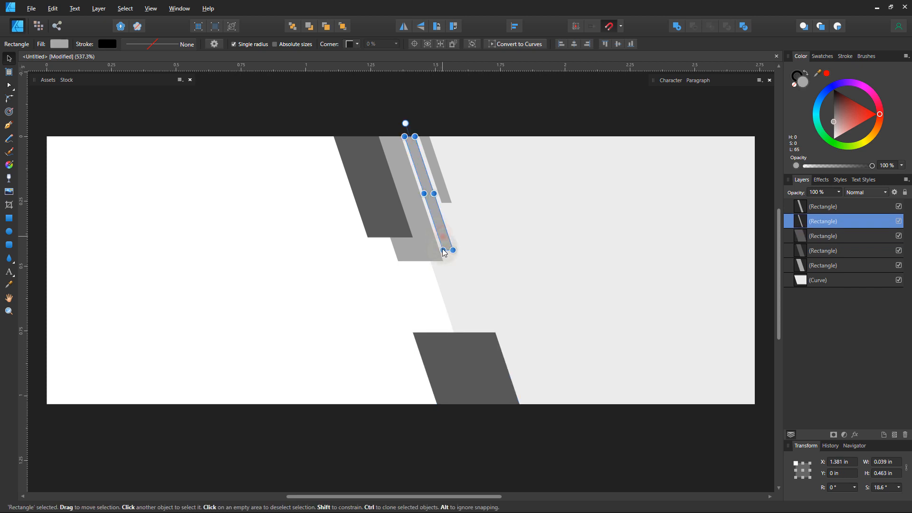
{"action": "left_click_drag", "start_coordinate": [444, 251], "coordinate": [436, 442]}
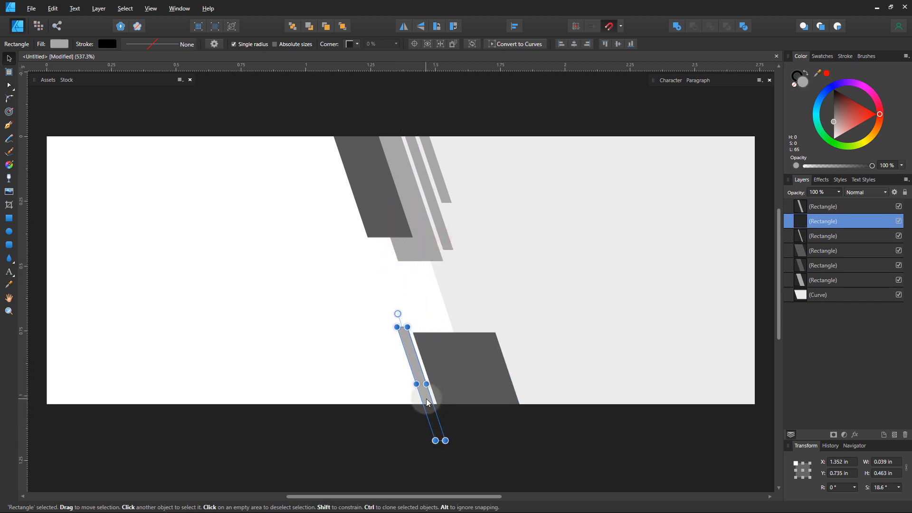
{"action": "mouse_move", "coordinate": [428, 403]}
{"action": "left_mouse_down"}
{"action": "mouse_move", "coordinate": [452, 425]}
{"action": "mouse_move", "coordinate": [448, 408]}
{"action": "mouse_move", "coordinate": [537, 393]}
{"action": "mouse_move", "coordinate": [454, 347]}
{"action": "left_mouse_up"}
Duplicate the 0.019 in strip to form one staggered pair near the dark block's left side and another near its right side
{"action": "key", "text": "ctrl+space"}
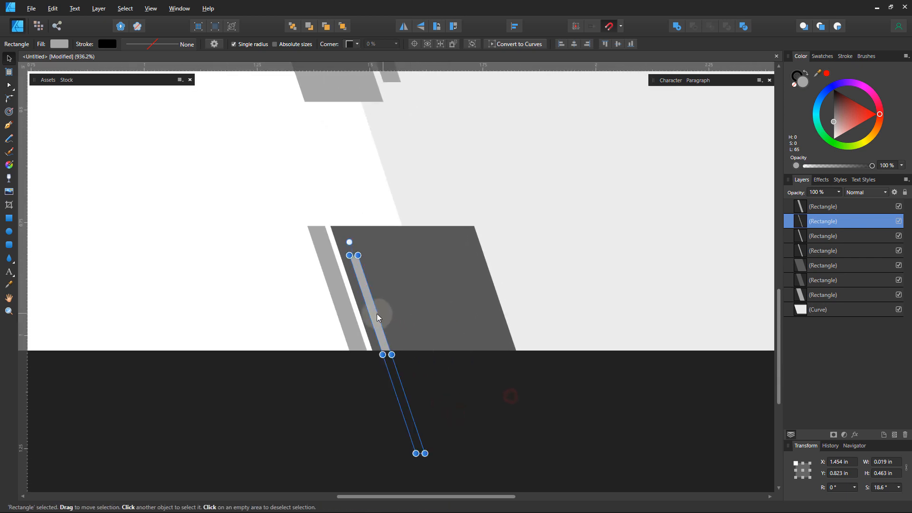
{"action": "left_click_drag", "start_coordinate": [375, 315], "coordinate": [391, 328]}
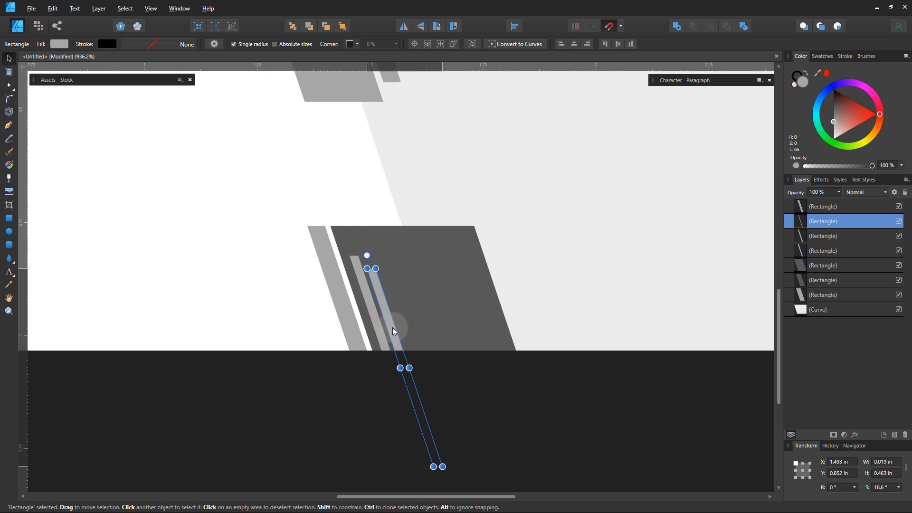
{"action": "key", "text": "ctrl+j"}
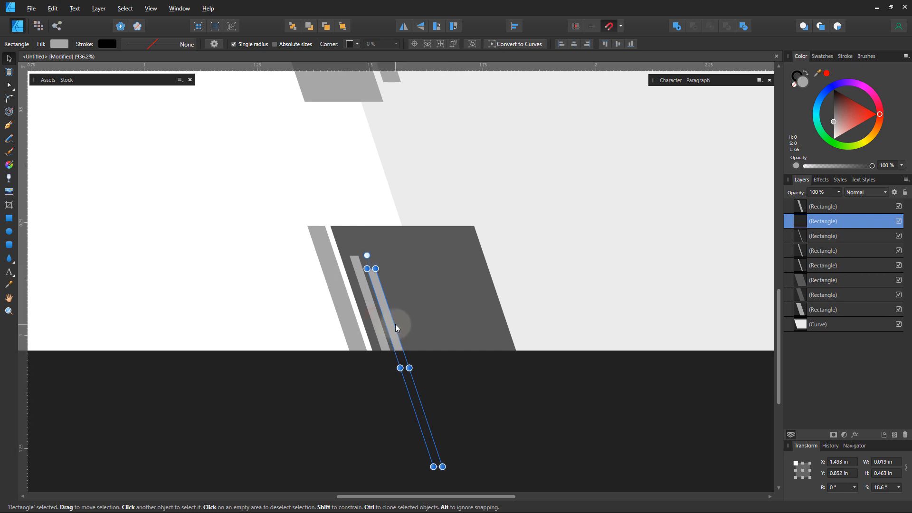
{"action": "left_click_drag", "start_coordinate": [388, 318], "coordinate": [485, 301]}
{"action": "left_click", "coordinate": [325, 367]}
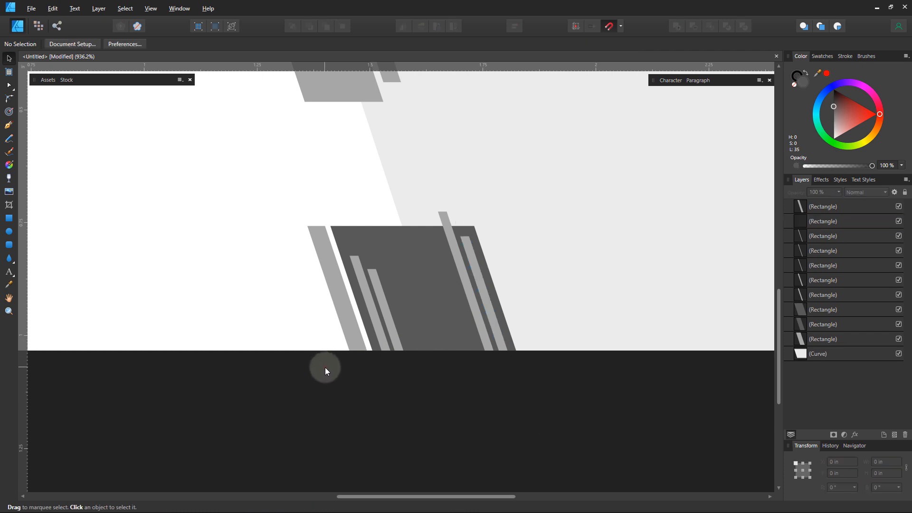
Copy the wide light bar from the top group onto the right part of the lower dark block and widen it to about 0.209 in
{"action": "key", "text": "z"}
{"action": "left_click_drag", "start_coordinate": [513, 331], "coordinate": [385, 313]}
{"action": "left_click_drag", "start_coordinate": [452, 284], "coordinate": [479, 330]}
{"action": "left_click_drag", "start_coordinate": [433, 325], "coordinate": [457, 331]}
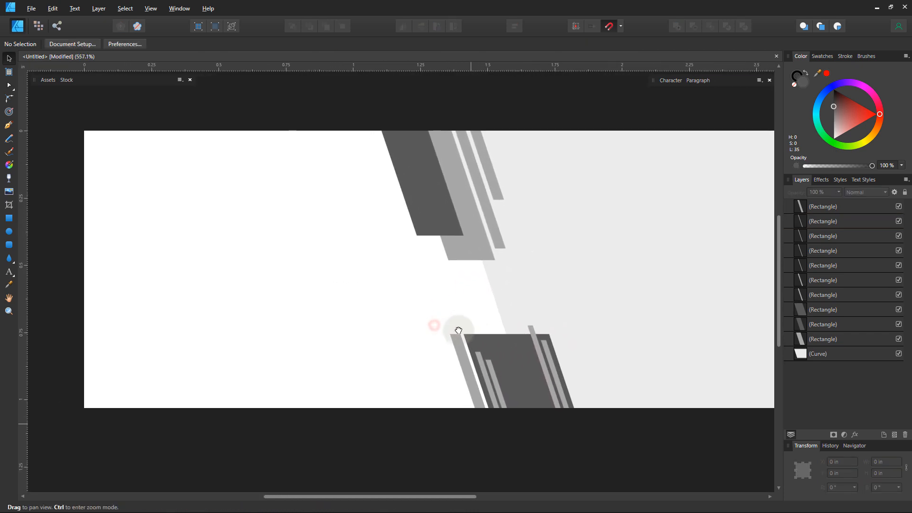
{"action": "left_click_drag", "start_coordinate": [518, 359], "coordinate": [500, 348]}
{"action": "key", "text": "v"}
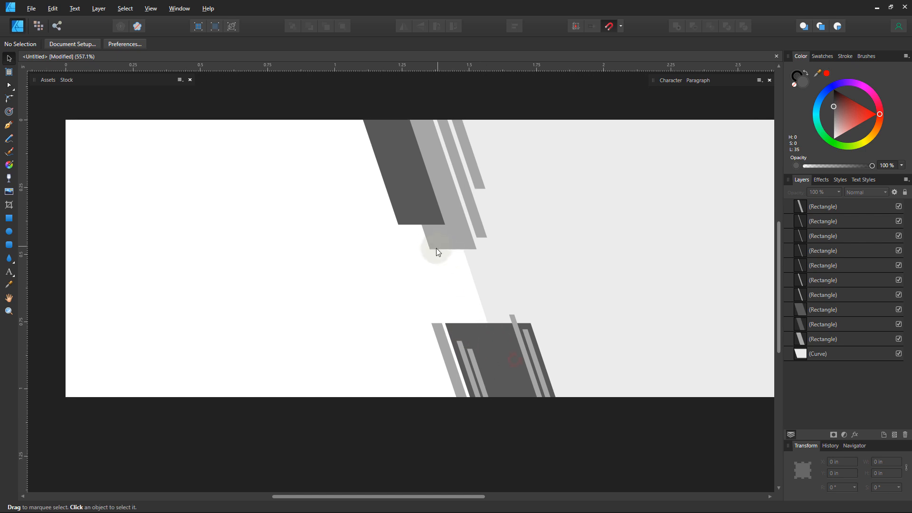
{"action": "left_click", "coordinate": [449, 238]}
{"action": "mouse_move", "coordinate": [451, 235]}
{"action": "left_mouse_down"}
{"action": "mouse_move", "coordinate": [505, 372]}
{"action": "mouse_move", "coordinate": [548, 421]}
{"action": "mouse_move", "coordinate": [540, 420]}
{"action": "left_mouse_up"}
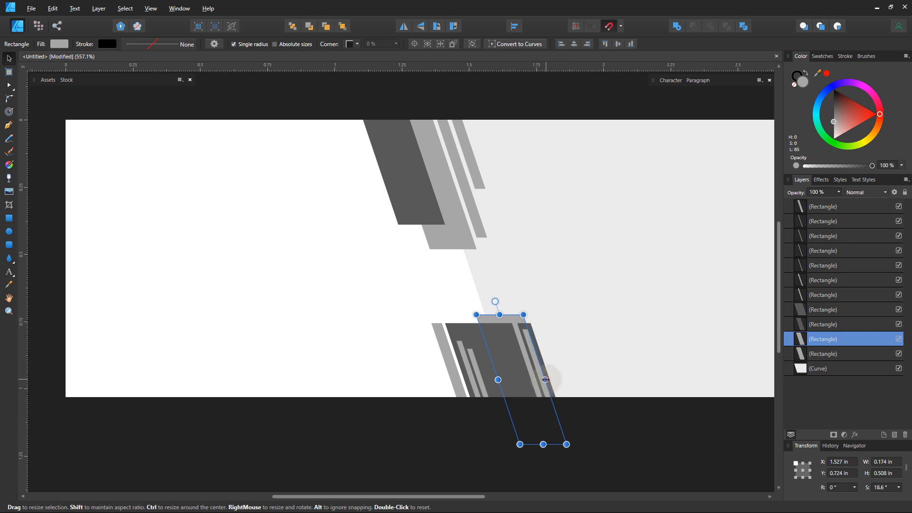
{"action": "left_click_drag", "start_coordinate": [545, 380], "coordinate": [554, 374]}
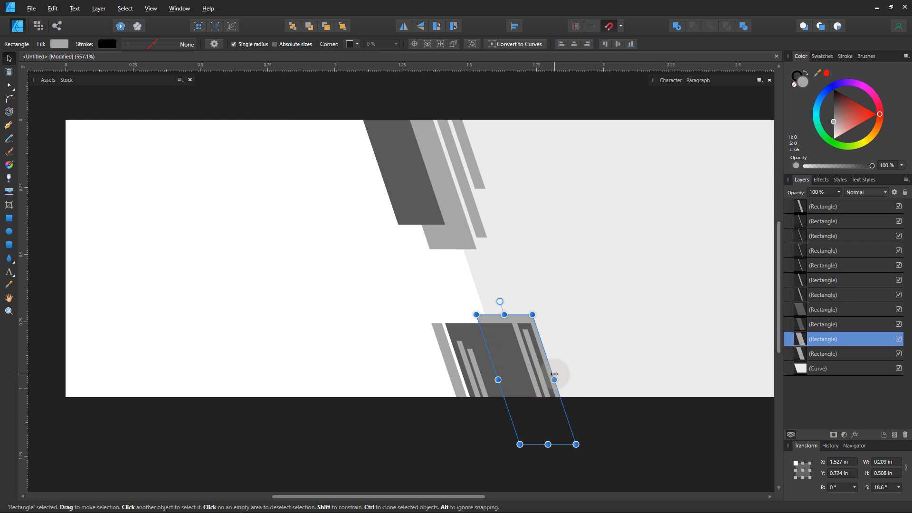
Stack the new wide bar directly above the dark block but behind the thin strips, and set its fill lightness to 49
{"action": "key", "text": "ctrl+bracketright"}
{"action": "key", "text": "ctrl+bracketright"}
{"action": "key", "text": "ctrl+bracketright"}
{"action": "key", "text": "ctrl+bracketright"}
{"action": "key", "text": "ctrl+bracketleft"}
{"action": "key", "text": "ctrl+bracketleft"}
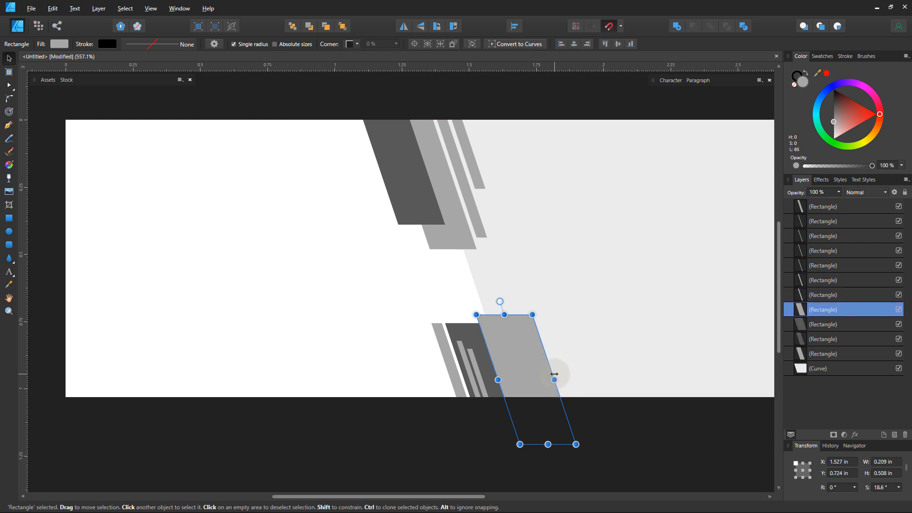
{"action": "key", "text": "ctrl+bracketleft"}
{"action": "key", "text": "ctrl+bracketright"}
{"action": "mouse_move", "coordinate": [839, 123]}
{"action": "left_mouse_down"}
{"action": "mouse_move", "coordinate": [826, 103]}
{"action": "mouse_move", "coordinate": [825, 120]}
{"action": "left_mouse_up"}
{"action": "left_click", "coordinate": [342, 398]}
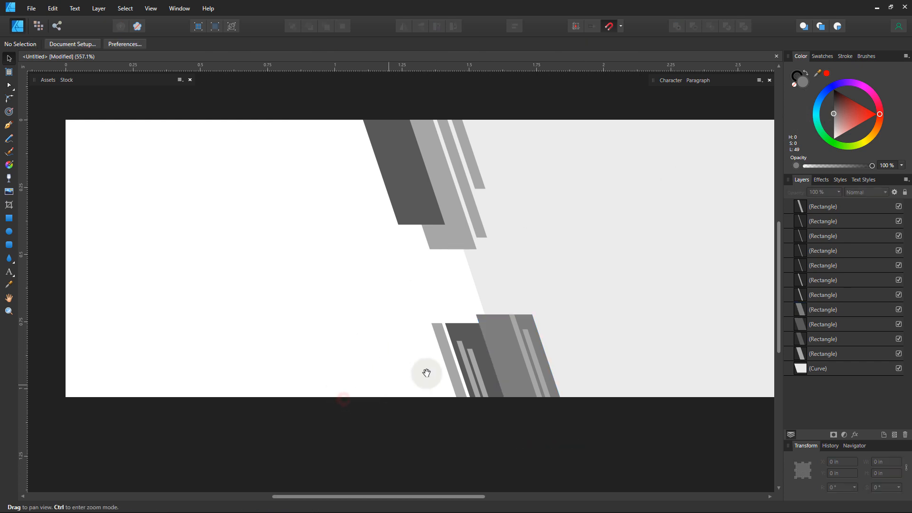
Copy the overlapping wide dark and light bars from the top group together into the page's lower-left corner
{"action": "mouse_move", "coordinate": [449, 304]}
{"action": "left_mouse_down"}
{"action": "mouse_move", "coordinate": [329, 274]}
{"action": "mouse_move", "coordinate": [450, 314]}
{"action": "mouse_move", "coordinate": [442, 318]}
{"action": "mouse_move", "coordinate": [448, 306]}
{"action": "left_mouse_up"}
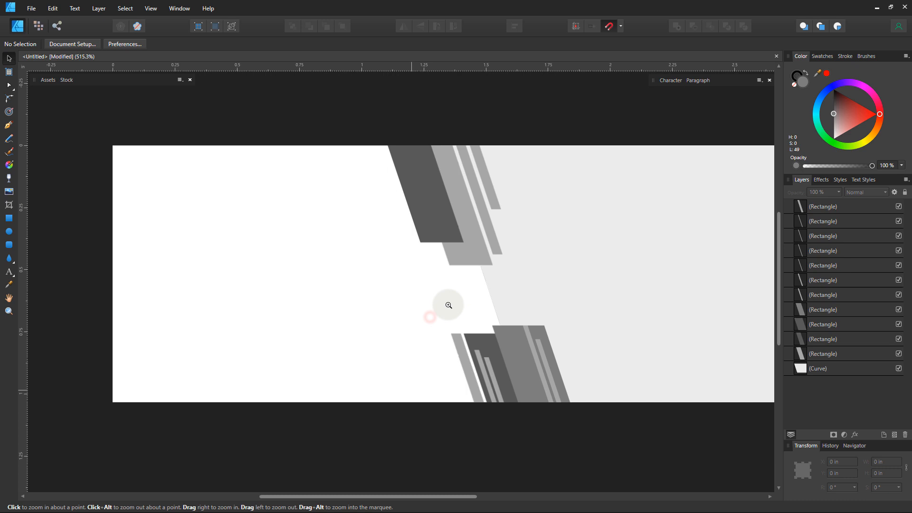
{"action": "left_click", "coordinate": [440, 237]}
{"action": "left_click", "coordinate": [457, 259]}
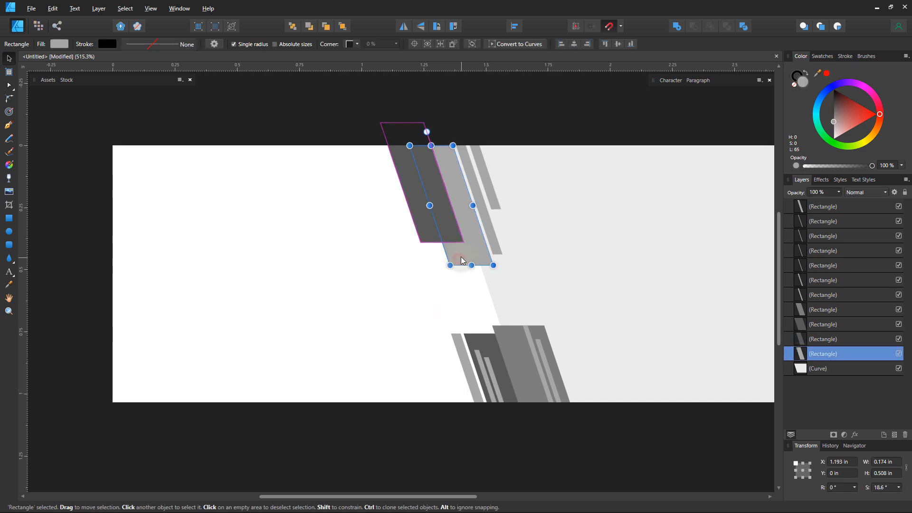
{"action": "left_click", "coordinate": [431, 229], "text": "shift"}
{"action": "left_click_drag", "start_coordinate": [462, 250], "coordinate": [158, 437]}
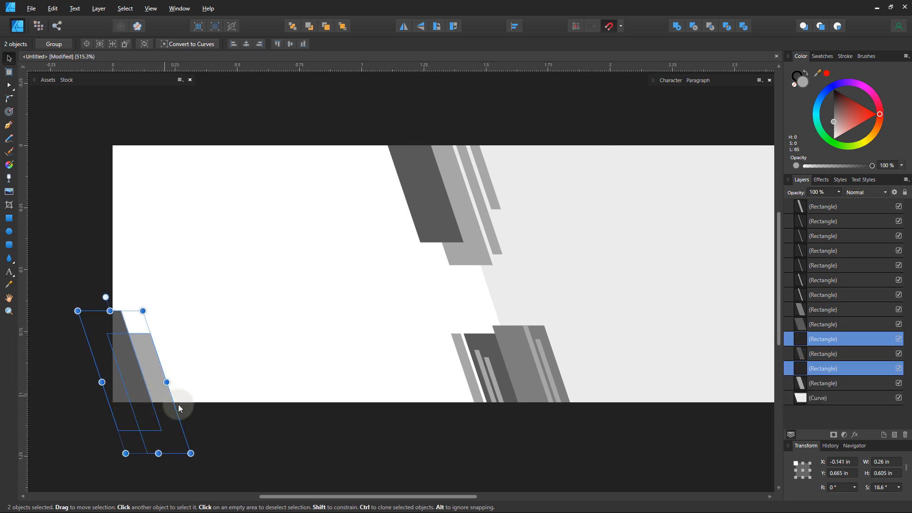
{"action": "left_click", "coordinate": [214, 423]}
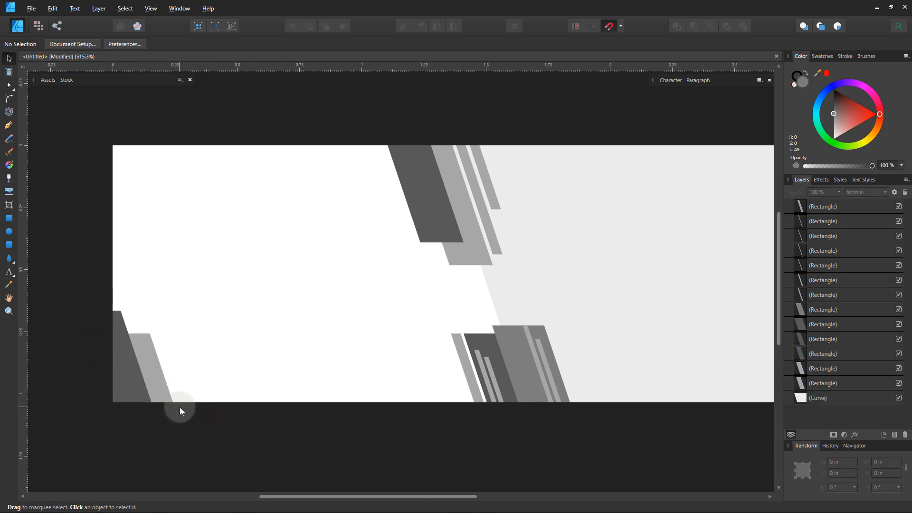
Narrow and reposition the two lower-left corner bars, making the dark one about 0.101 in wide and overlapping the light one
{"action": "key", "text": "space"}
{"action": "left_click_drag", "start_coordinate": [193, 415], "coordinate": [201, 398]}
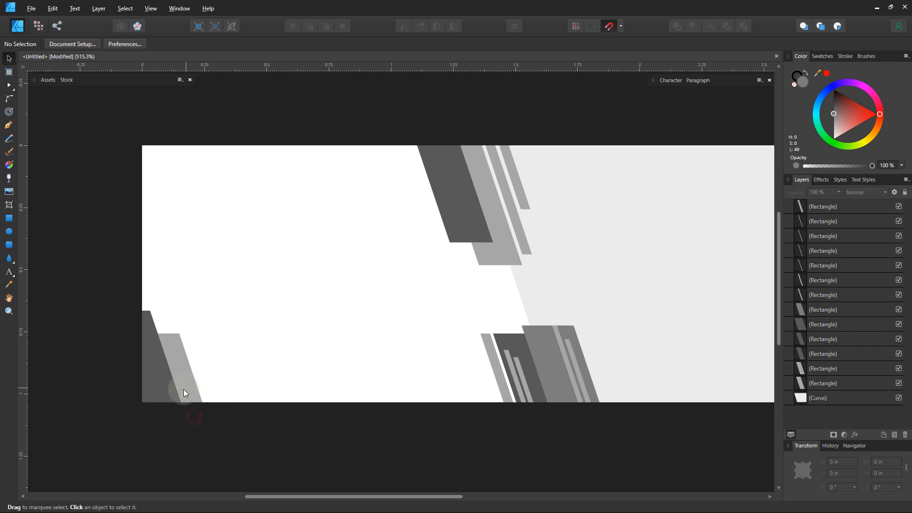
{"action": "left_click", "coordinate": [184, 388]}
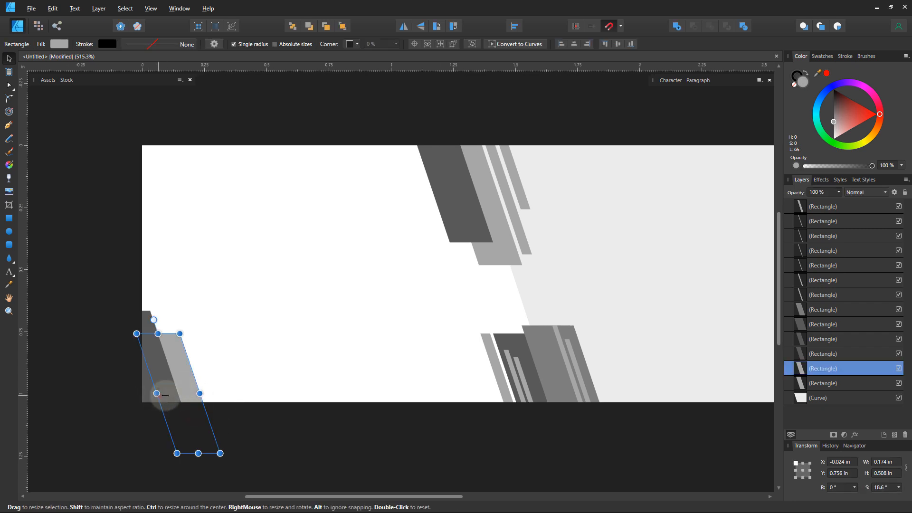
{"action": "left_click_drag", "start_coordinate": [156, 393], "coordinate": [158, 354]}
{"action": "left_click", "coordinate": [144, 399]}
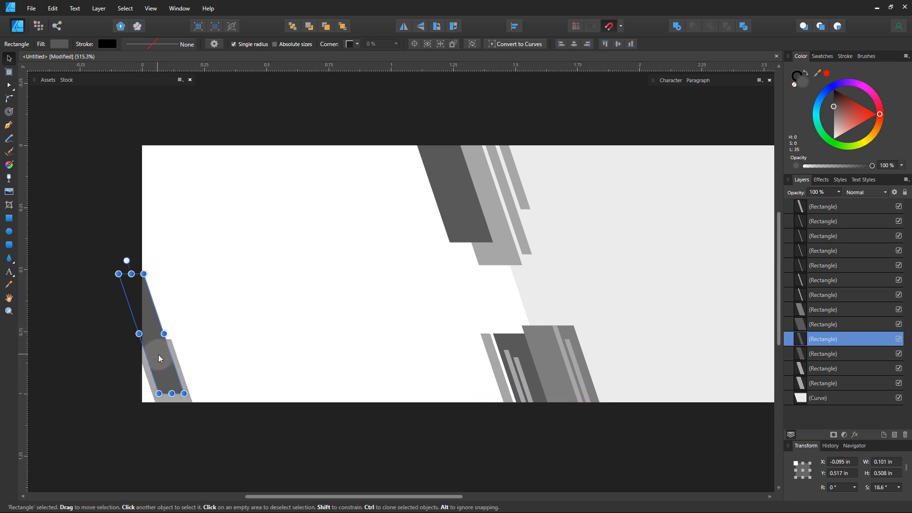
Move both lower-left corner bars together slightly down and right so their lower ends reach past the page's bottom edge
{"action": "left_click", "coordinate": [177, 404], "text": "shift"}
{"action": "left_click_drag", "start_coordinate": [186, 425], "coordinate": [211, 421]}
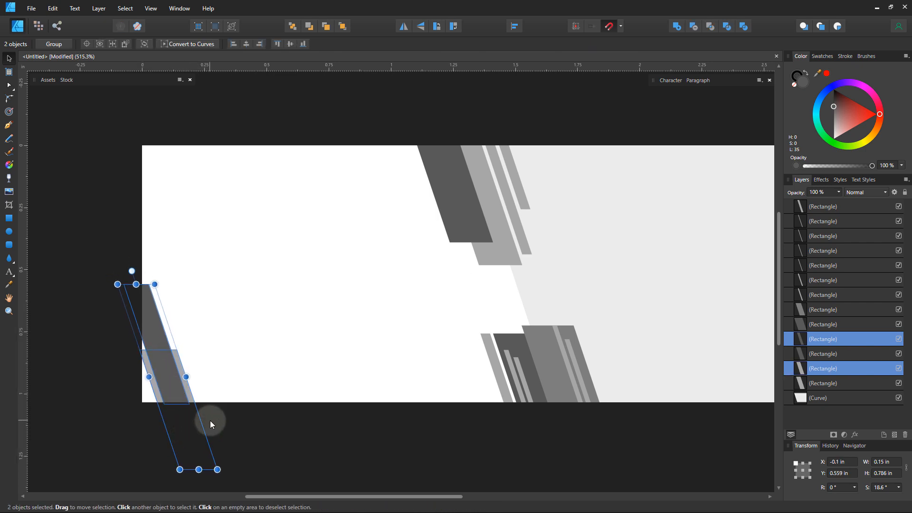
{"action": "left_click", "coordinate": [229, 426]}
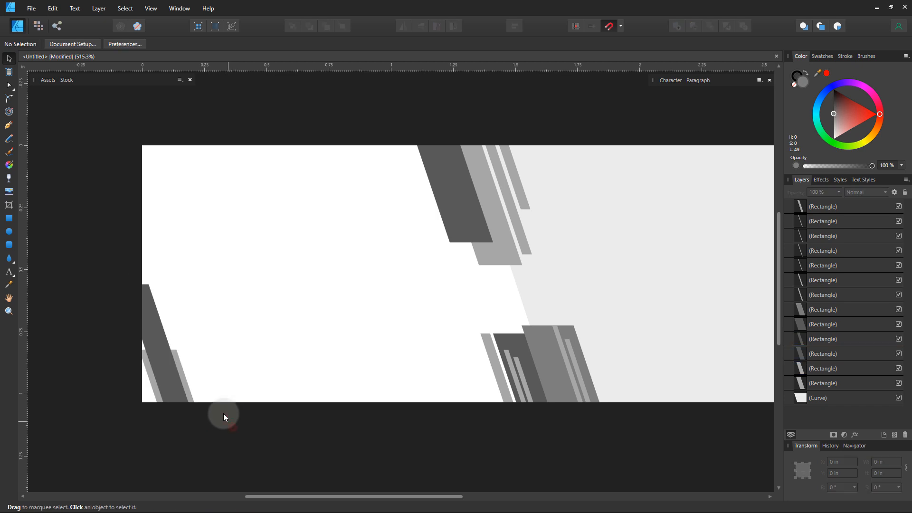
Send the dark bar in the page's lower-left corner behind the light bars, directly above the curve layer
{"action": "left_click", "coordinate": [153, 338]}
{"action": "key", "text": "ctrl+bracketleft"}
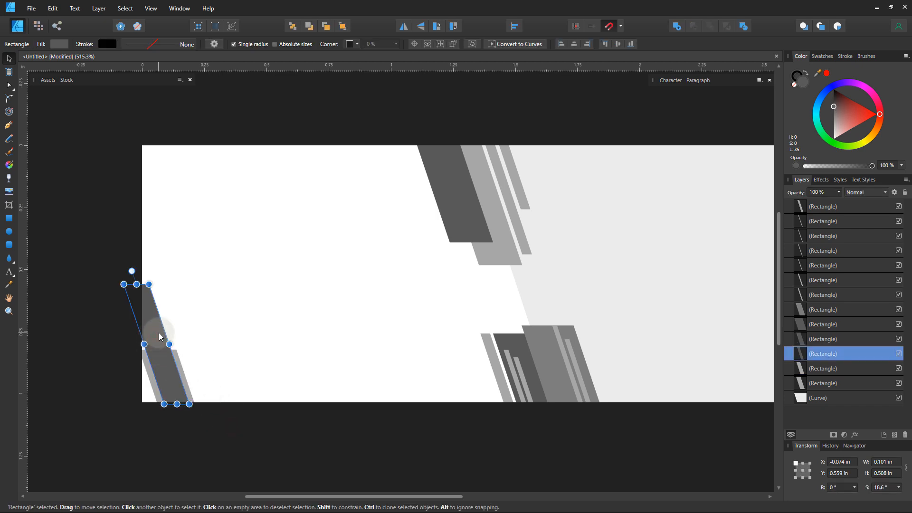
{"action": "key", "text": "ctrl+bracketleft"}
{"action": "key", "text": "ctrl+bracketleft"}
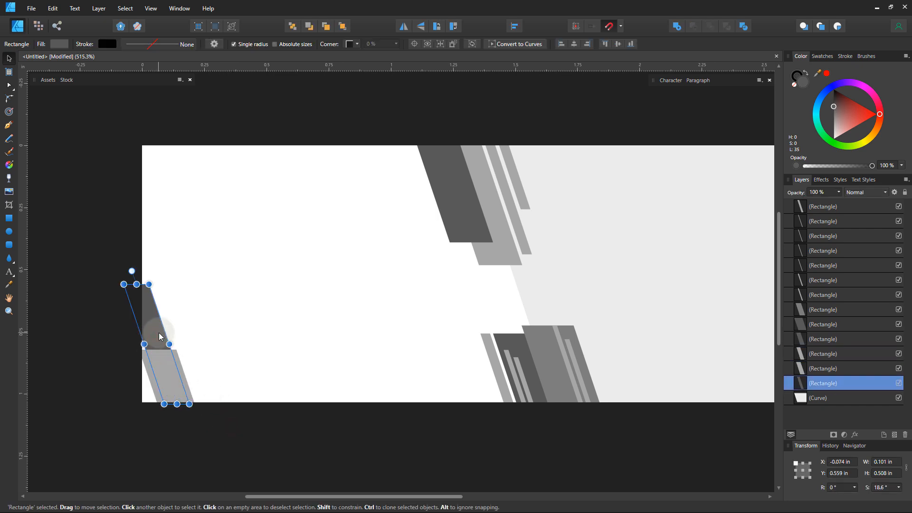
{"action": "left_click", "coordinate": [108, 377]}
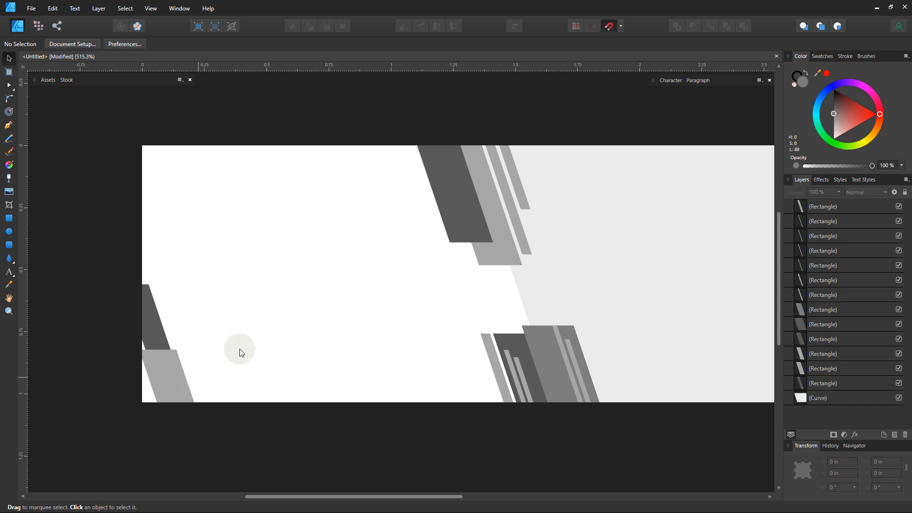
Copy a thin strip from the bottom group to both sides of the light lower-left bar, making the outer-left copy about 0.061 in wide with a narrow gap
{"action": "left_click", "coordinate": [558, 335]}
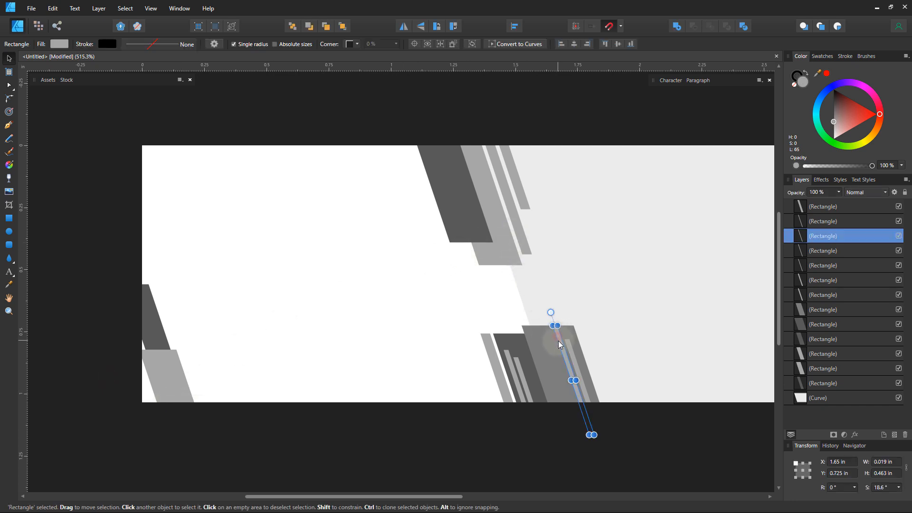
{"action": "left_click_drag", "start_coordinate": [562, 342], "coordinate": [140, 414]}
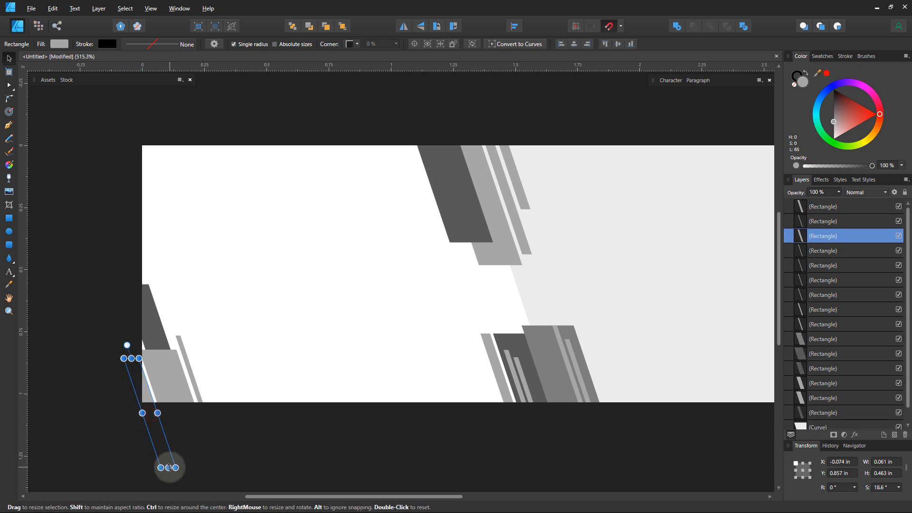
{"action": "mouse_move", "coordinate": [167, 465]}
{"action": "left_mouse_down"}
{"action": "mouse_move", "coordinate": [157, 443]}
{"action": "mouse_move", "coordinate": [167, 457]}
{"action": "left_mouse_up"}
{"action": "left_click_drag", "start_coordinate": [127, 407], "coordinate": [375, 349]}
{"action": "left_click_drag", "start_coordinate": [185, 378], "coordinate": [181, 380]}
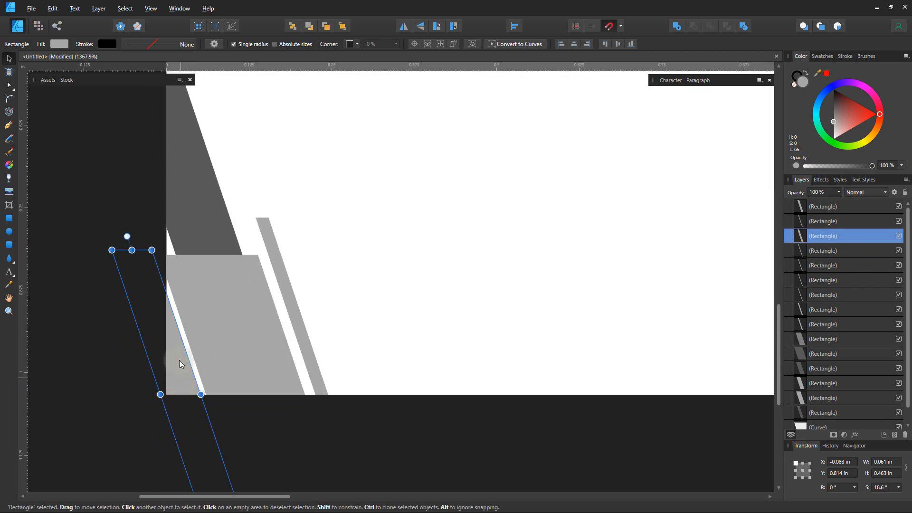
{"action": "left_click_drag", "start_coordinate": [132, 253], "coordinate": [149, 322]}
{"action": "left_click_drag", "start_coordinate": [175, 384], "coordinate": [151, 321]}
{"action": "left_click", "coordinate": [250, 431]}
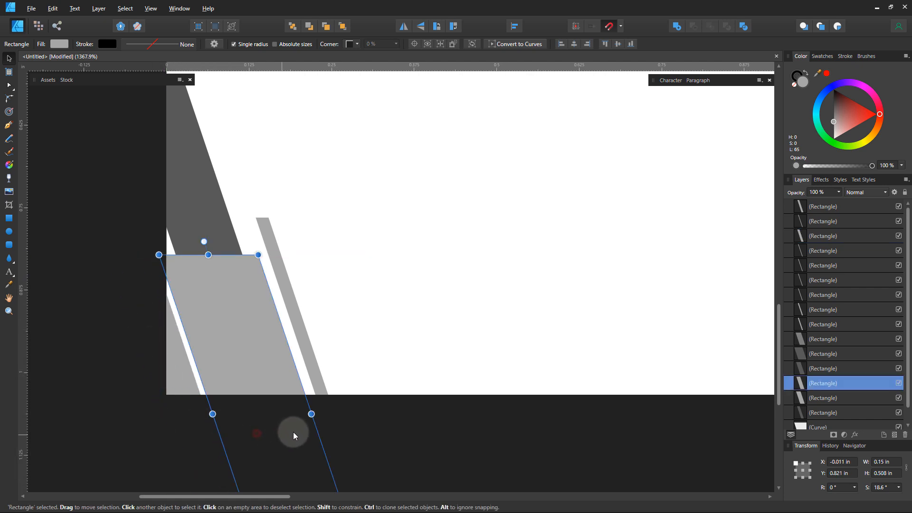
{"action": "left_click", "coordinate": [359, 428]}
Recolour the light grey curve on the page's right side to dark navy with H 245, S 22, L 14
{"action": "key", "text": "z"}
{"action": "left_click_drag", "start_coordinate": [412, 375], "coordinate": [281, 339]}
{"action": "left_click_drag", "start_coordinate": [348, 345], "coordinate": [258, 322]}
{"action": "left_click_drag", "start_coordinate": [317, 332], "coordinate": [223, 325]}
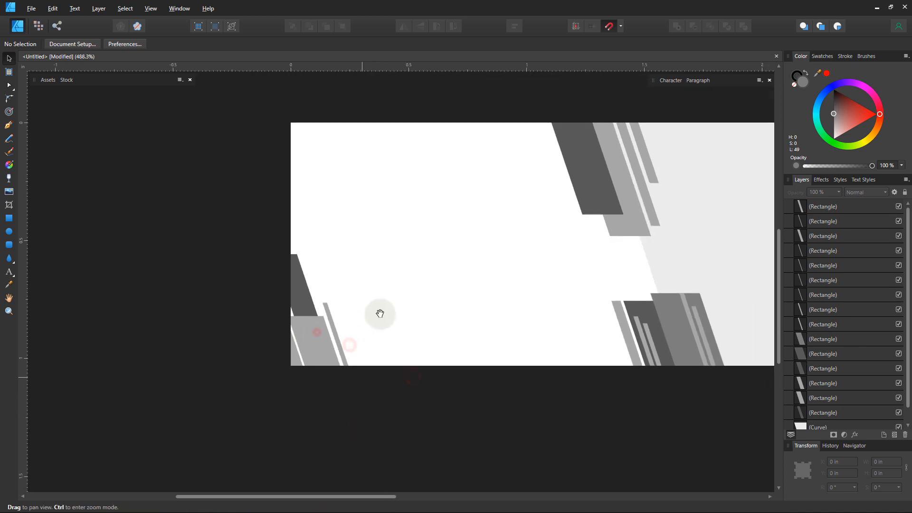
{"action": "left_click_drag", "start_coordinate": [380, 313], "coordinate": [215, 363]}
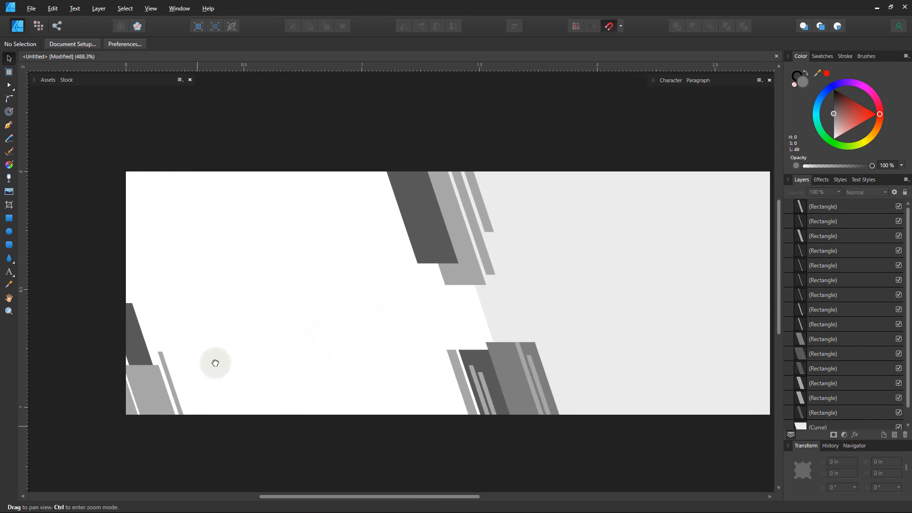
{"action": "left_click_drag", "start_coordinate": [272, 389], "coordinate": [263, 309]}
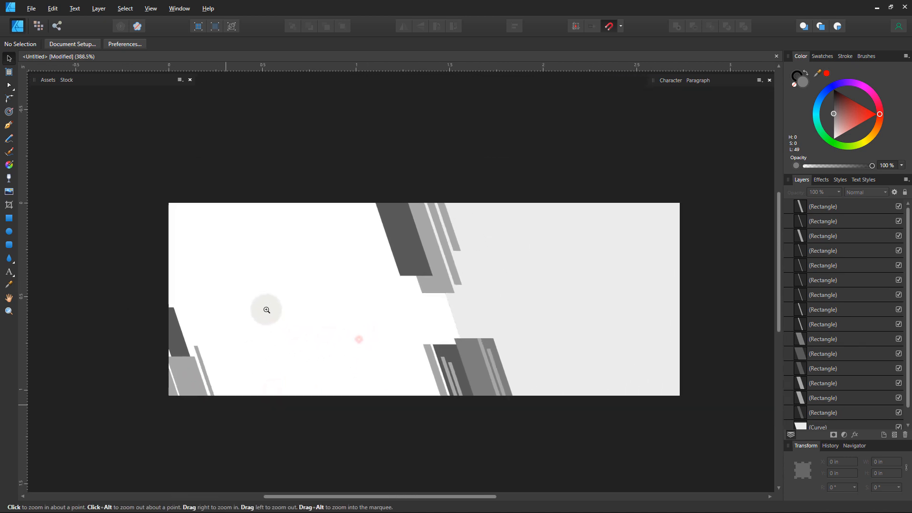
{"action": "left_click_drag", "start_coordinate": [352, 326], "coordinate": [386, 316]}
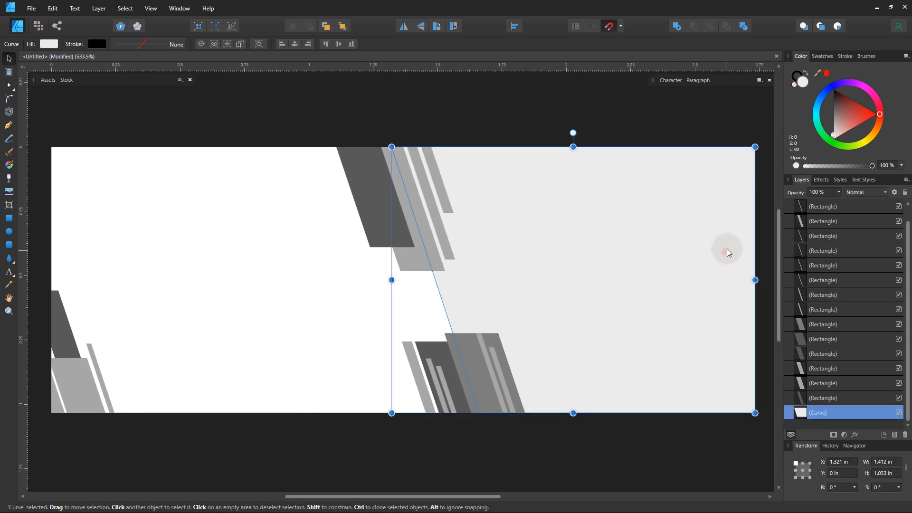
{"action": "left_click_drag", "start_coordinate": [833, 110], "coordinate": [835, 85]}
{"action": "left_click_drag", "start_coordinate": [837, 109], "coordinate": [837, 133]}
{"action": "left_click", "coordinate": [717, 128]}
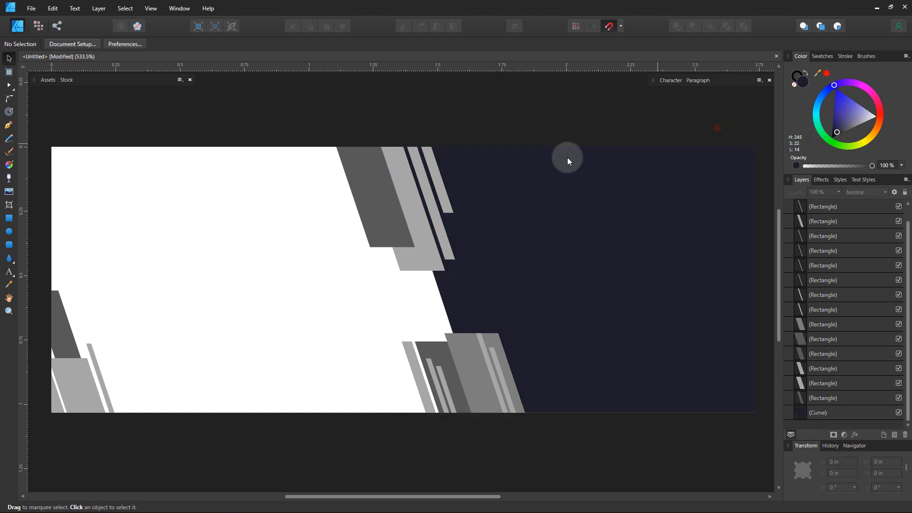
Fill the light wide bar in the top group with a purple Fancy Gradient running along its length, darkest at the top
{"action": "left_click", "coordinate": [828, 59]}
{"action": "left_click", "coordinate": [409, 197]}
{"action": "left_click", "coordinate": [866, 165]}
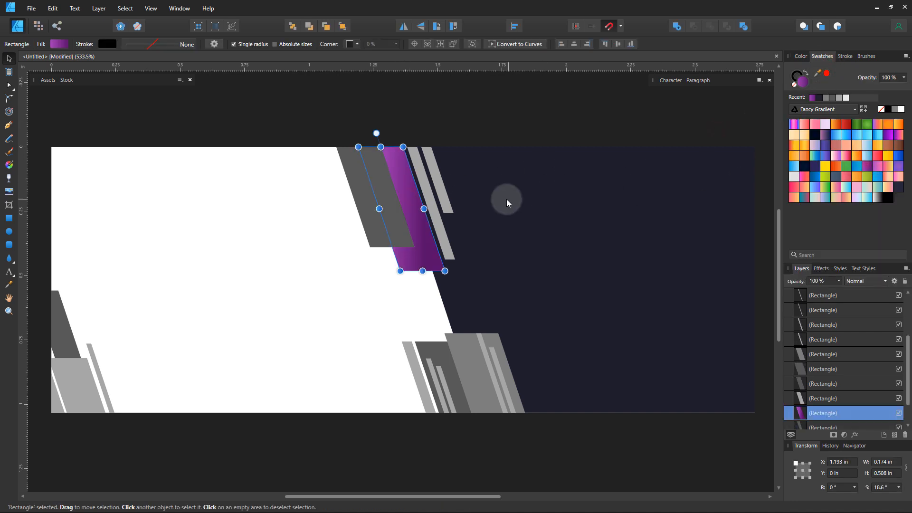
{"action": "key", "text": "g"}
{"action": "left_click_drag", "start_coordinate": [401, 150], "coordinate": [429, 264]}
{"action": "left_click_drag", "start_coordinate": [432, 271], "coordinate": [393, 149]}
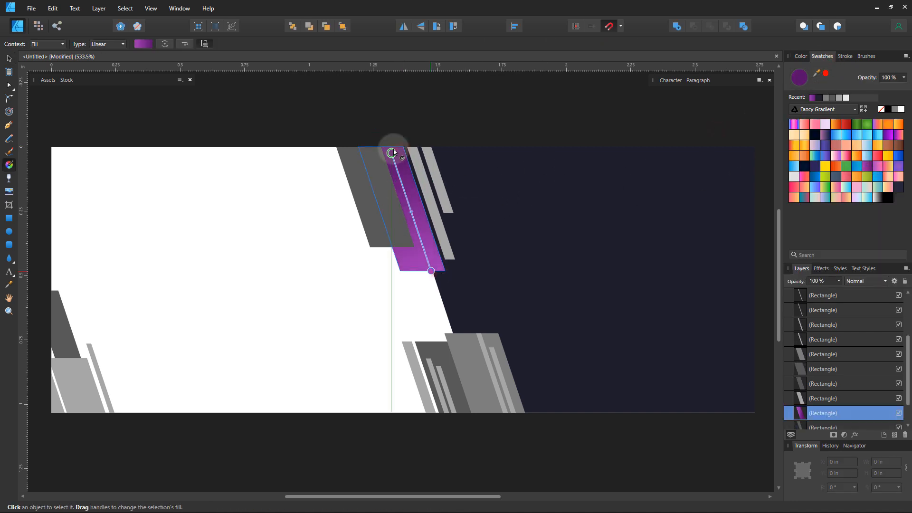
Fill both thin strips in the top group with violet-to-pink gradients running along their length, pink at the lower end
{"action": "left_click", "coordinate": [441, 221]}
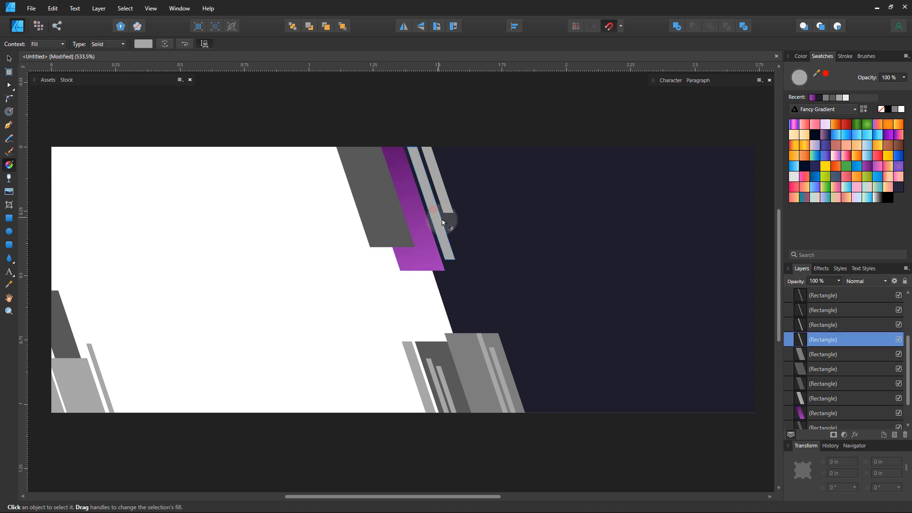
{"action": "left_click_drag", "start_coordinate": [417, 135], "coordinate": [436, 252]}
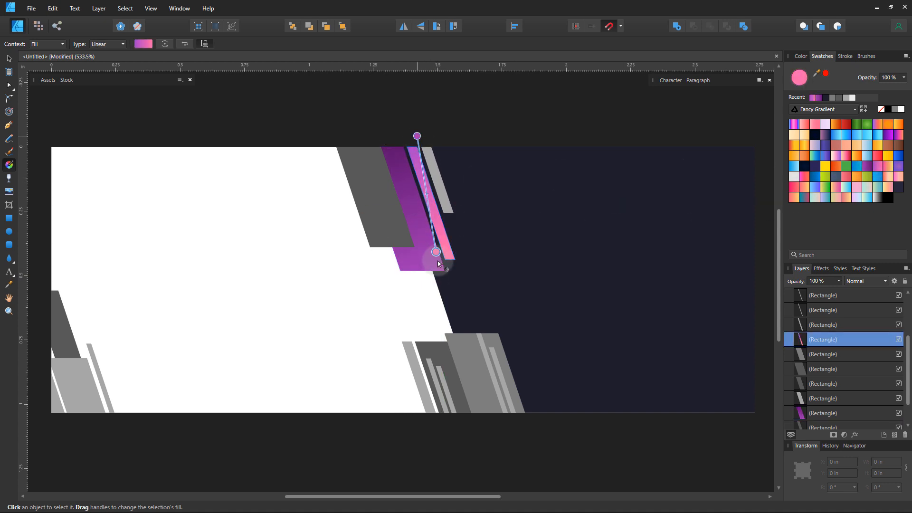
{"action": "left_click", "coordinate": [451, 208]}
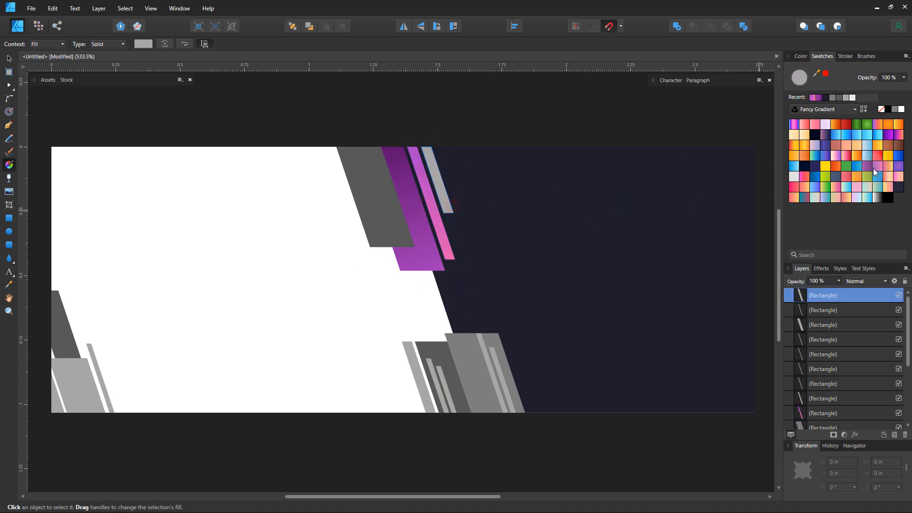
{"action": "left_click", "coordinate": [869, 167]}
{"action": "left_click", "coordinate": [878, 167]}
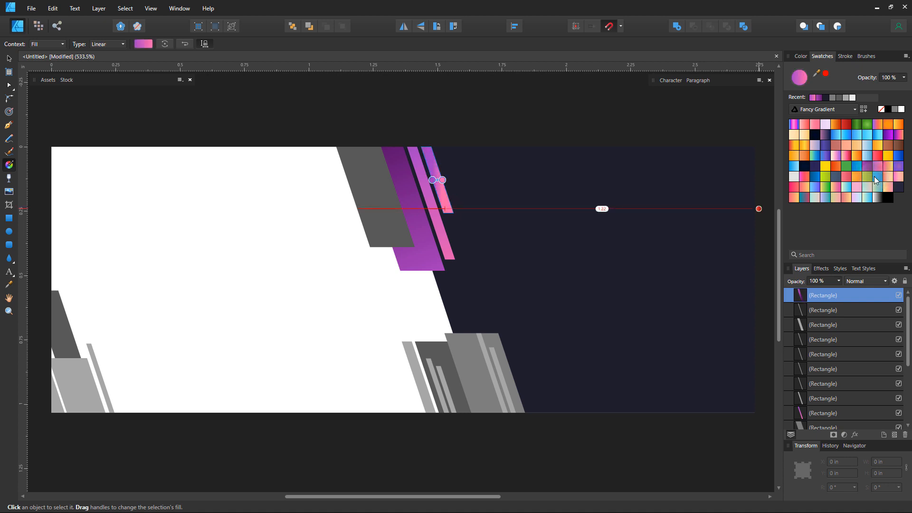
{"action": "left_click_drag", "start_coordinate": [430, 127], "coordinate": [461, 232]}
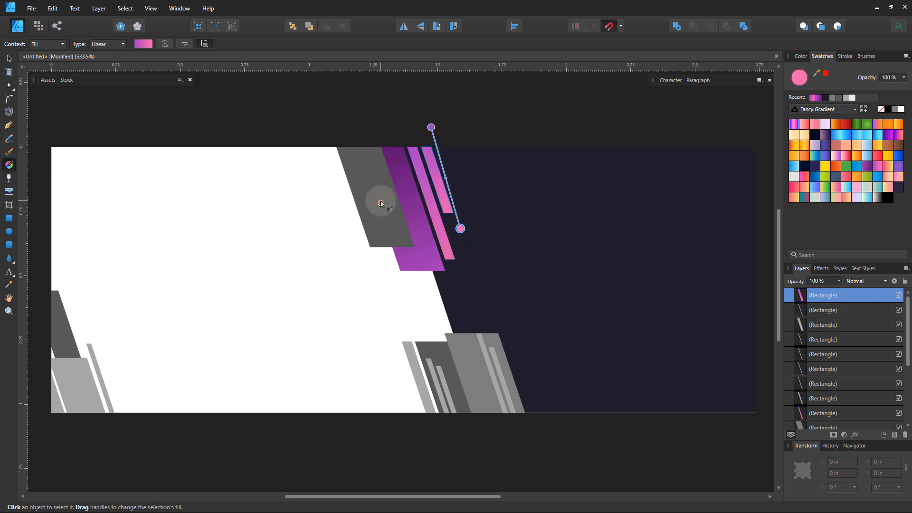
Fill the dark wide bar in the top group with a pink-to-yellow gradient along its slant, pink at the top and yellow at the bottom
{"action": "left_click_drag", "start_coordinate": [381, 204], "coordinate": [837, 216]}
{"action": "left_click", "coordinate": [877, 172]}
{"action": "left_click_drag", "start_coordinate": [371, 112], "coordinate": [420, 287]}
{"action": "left_click", "coordinate": [887, 171]}
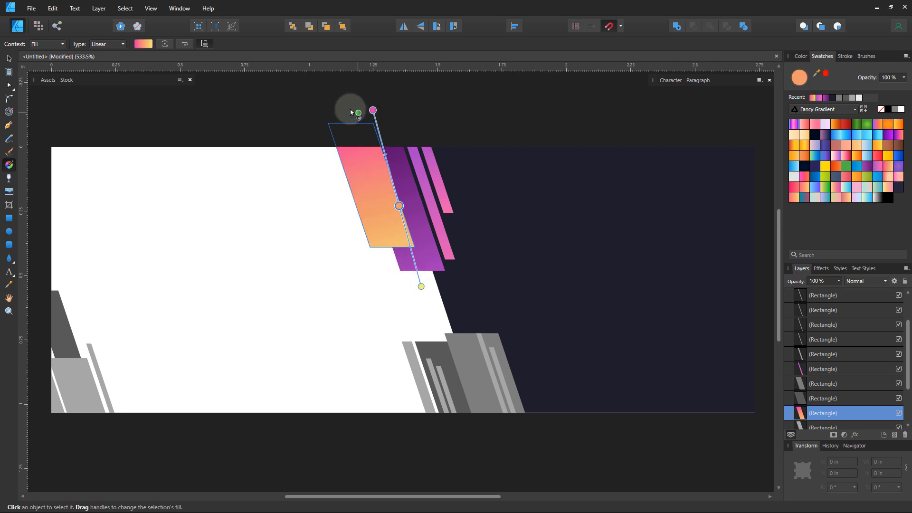
{"action": "left_click_drag", "start_coordinate": [339, 85], "coordinate": [401, 272]}
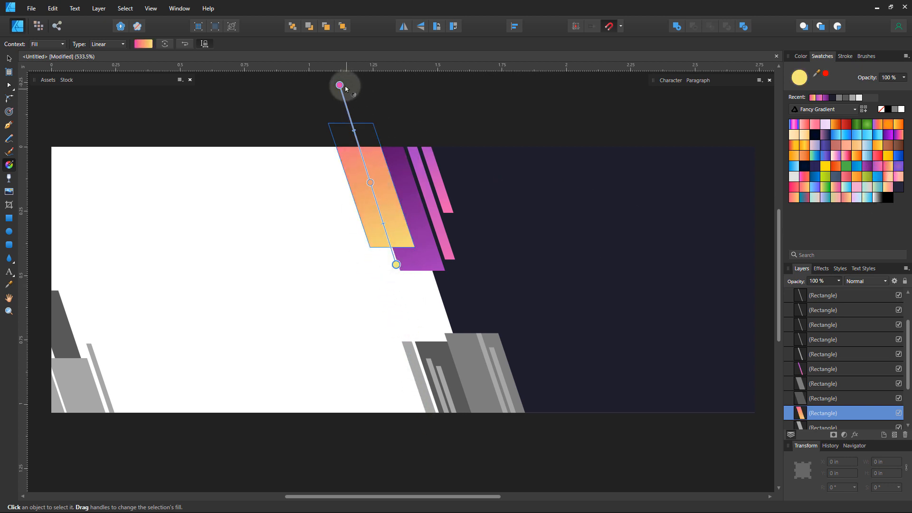
{"action": "left_click_drag", "start_coordinate": [341, 85], "coordinate": [346, 118]}
{"action": "left_click_drag", "start_coordinate": [396, 265], "coordinate": [407, 297]}
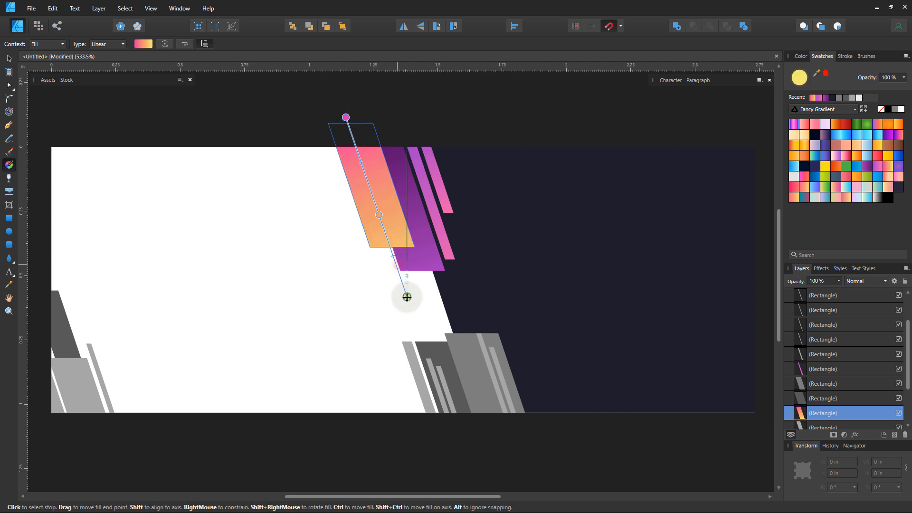
{"action": "left_click_drag", "start_coordinate": [373, 201], "coordinate": [370, 189]}
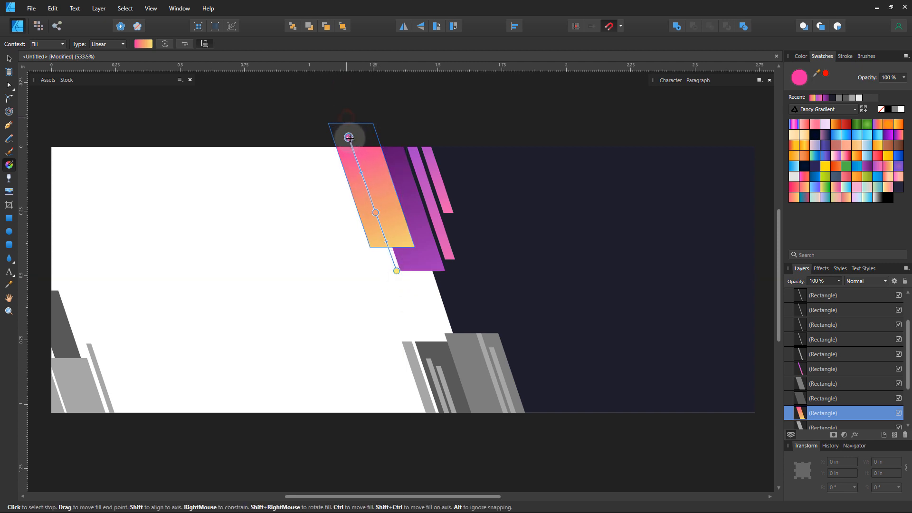
Fill the bottom group's dark wide bar with the purple gradient and its front wide bar with Fancy Gradient 29
{"action": "left_click", "coordinate": [9, 58]}
{"action": "left_click", "coordinate": [186, 162]}
{"action": "left_click", "coordinate": [445, 350]}
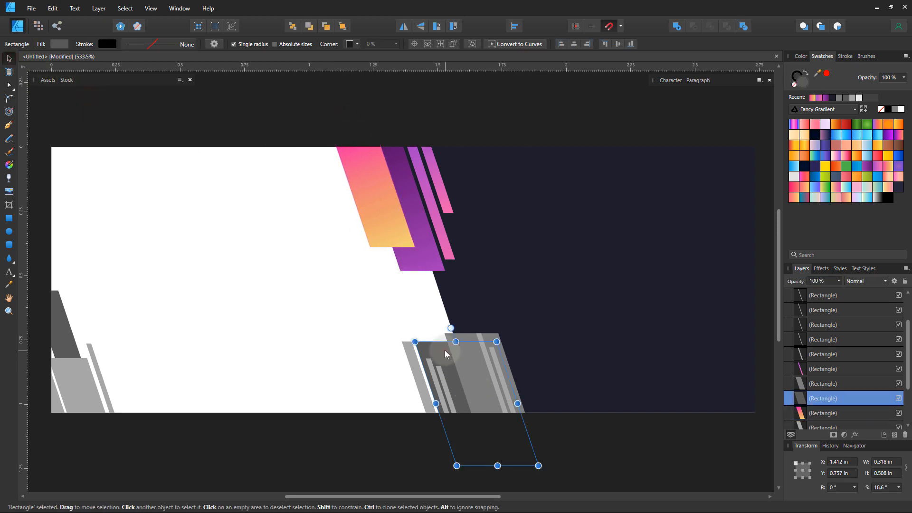
{"action": "left_click", "coordinate": [489, 346]}
{"action": "left_click", "coordinate": [878, 170]}
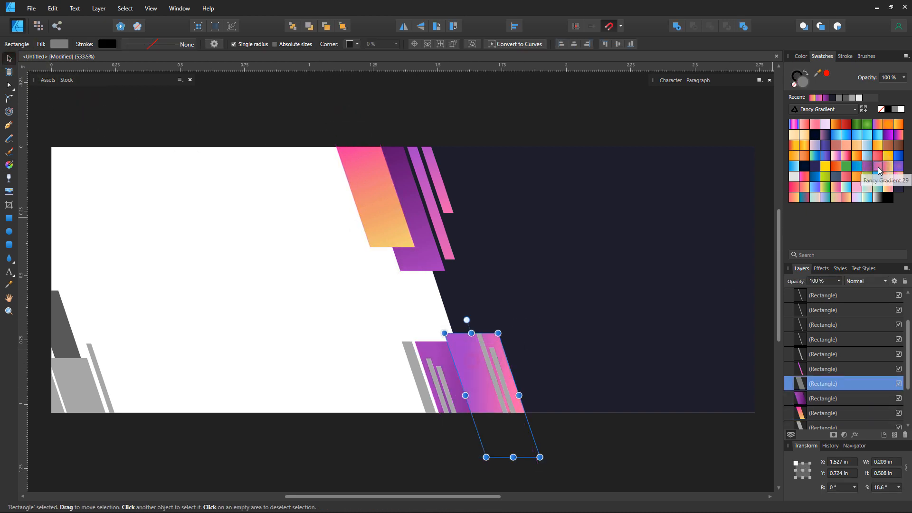
Fill the two thin strips on the bottom group's front wide bar with a coral-to-yellow gradient running down their length
{"action": "left_click", "coordinate": [485, 356]}
{"action": "left_click", "coordinate": [495, 358], "text": "shift"}
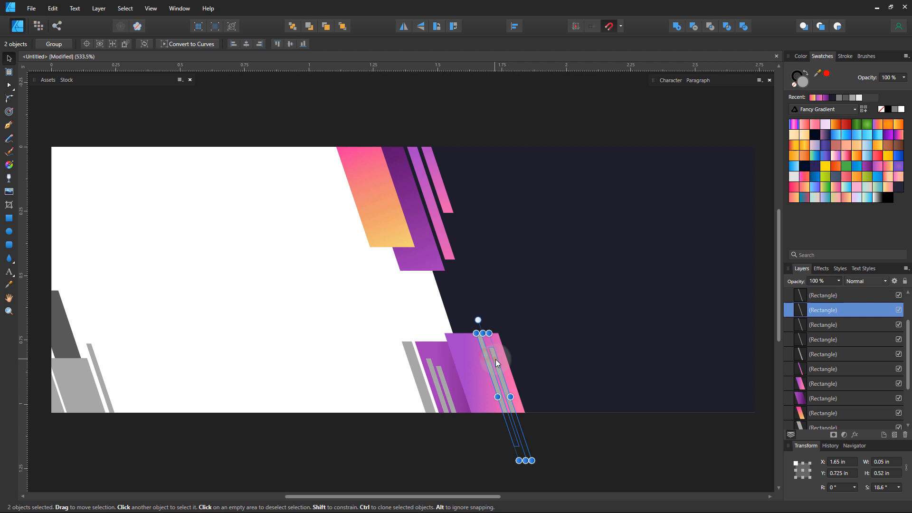
{"action": "left_click", "coordinate": [888, 181]}
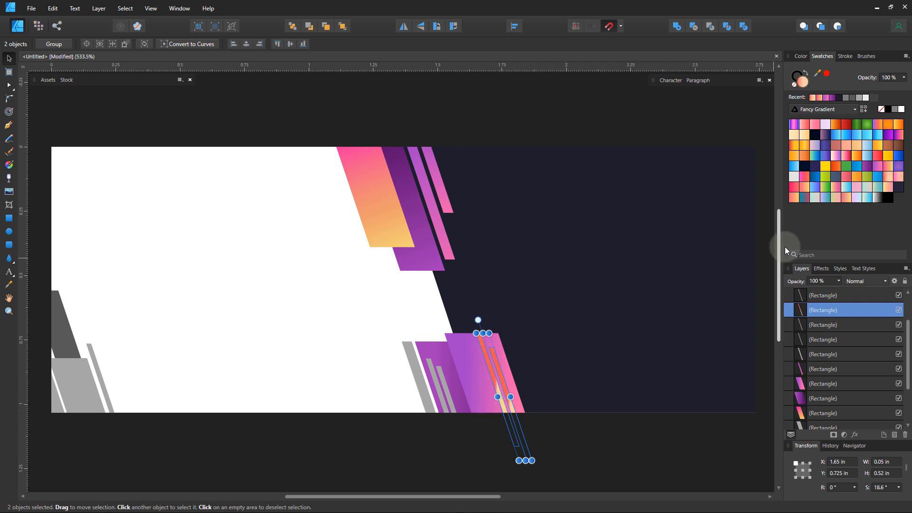
{"action": "key", "text": "g"}
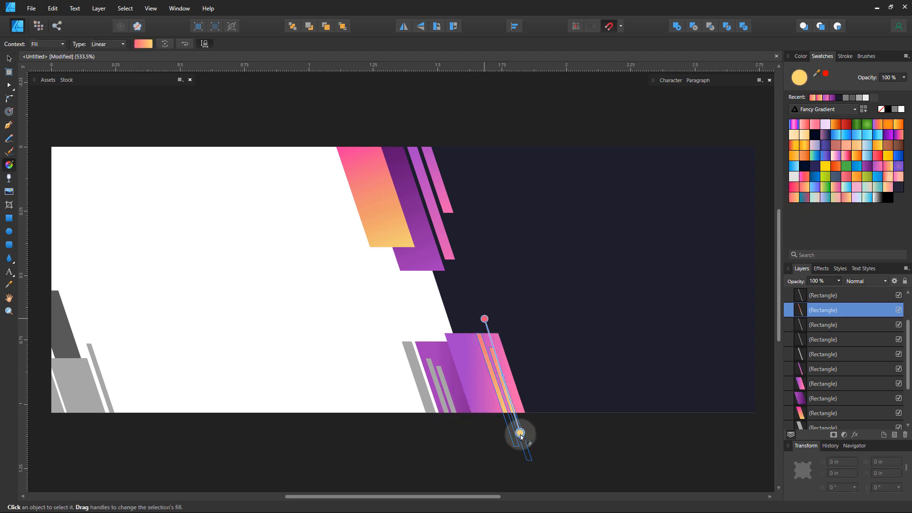
Redirect the gradients of the bottom group's two wide bars lengthwise, with violet and dark purple at their upper ends
{"action": "left_click", "coordinate": [485, 411]}
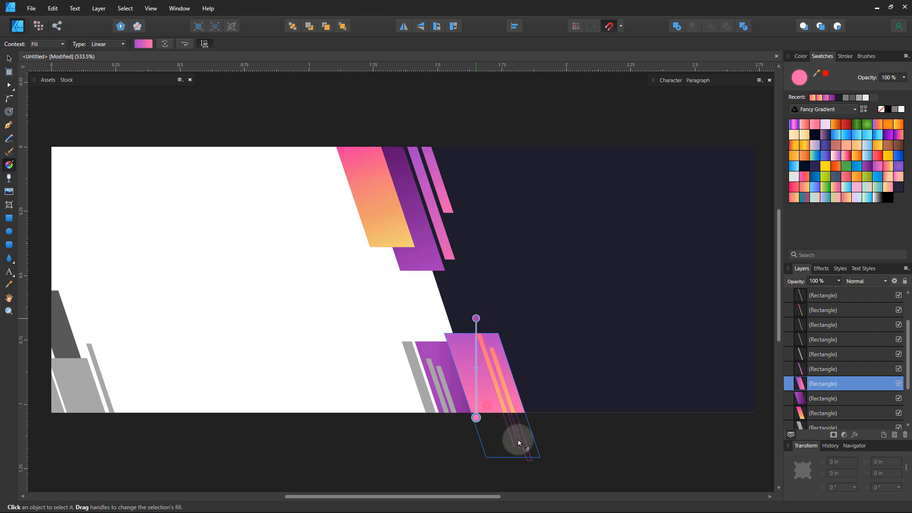
{"action": "left_click", "coordinate": [436, 353]}
{"action": "left_click_drag", "start_coordinate": [497, 460], "coordinate": [459, 338]}
Fill the bottom group's outermost left strip with the purple gradient, running along its length and darkening toward the bottom
{"action": "left_click", "coordinate": [429, 374]}
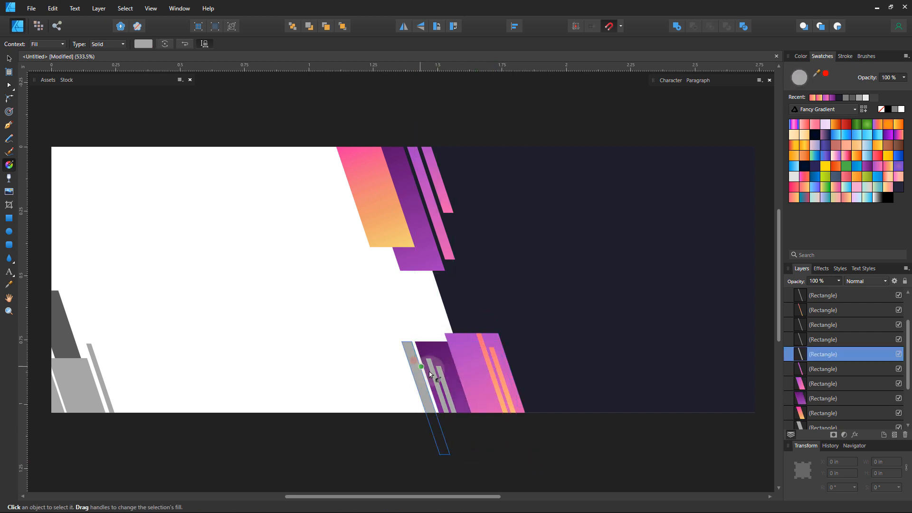
{"action": "left_click", "coordinate": [869, 170]}
{"action": "left_click_drag", "start_coordinate": [415, 321], "coordinate": [451, 474]}
Fill the two thin strips on the bottom group's dark purple bar with a pink-to-peach gradient along their length, peach at the top
{"action": "left_click", "coordinate": [407, 349]}
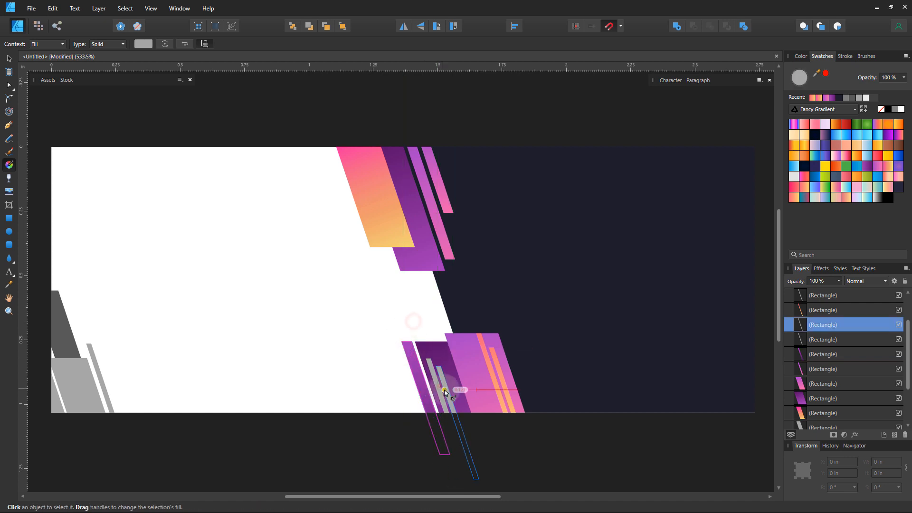
{"action": "left_click", "coordinate": [606, 307]}
{"action": "left_click", "coordinate": [890, 179]}
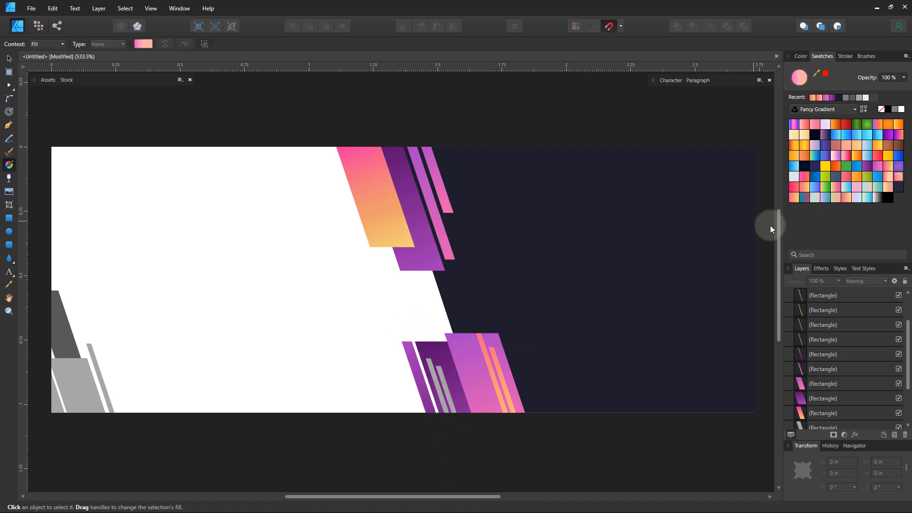
{"action": "key", "text": "v"}
{"action": "left_click", "coordinate": [443, 404]}
{"action": "left_click", "coordinate": [450, 401], "text": "shift"}
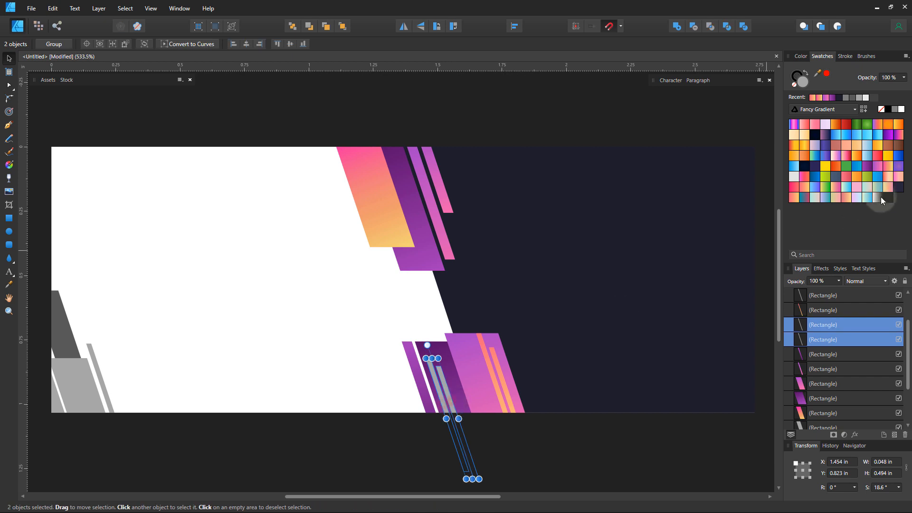
{"action": "key", "text": "g"}
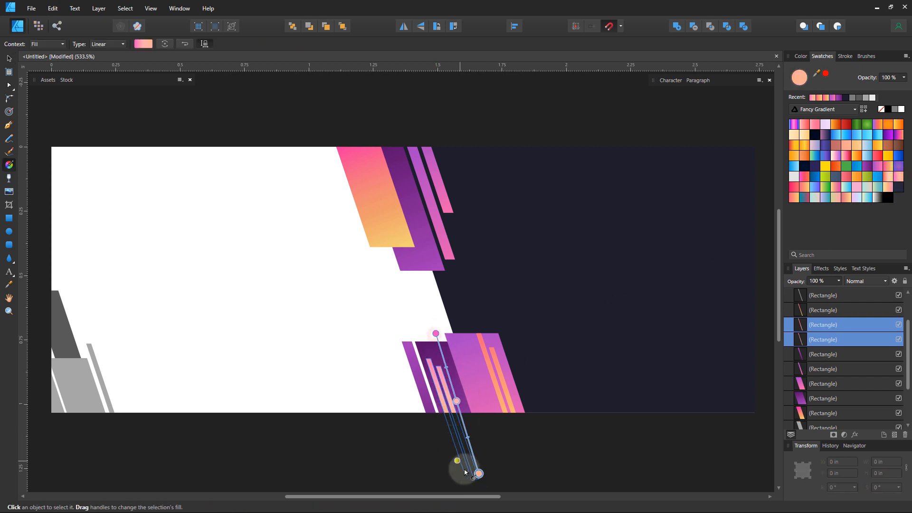
{"action": "mouse_move", "coordinate": [471, 478]}
{"action": "left_mouse_down"}
{"action": "mouse_move", "coordinate": [404, 253]}
{"action": "mouse_move", "coordinate": [457, 442]}
{"action": "left_mouse_up"}
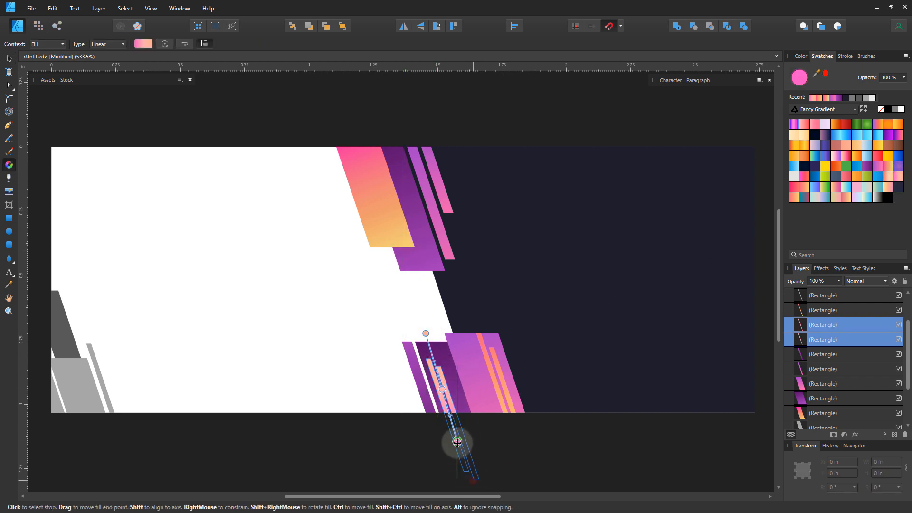
Extend the peach end of the gradient on the dark purple bar's two thin strips above them and raise the pink end, making the strips pinker
{"action": "left_click_drag", "start_coordinate": [424, 333], "coordinate": [391, 243]}
{"action": "left_click_drag", "start_coordinate": [457, 436], "coordinate": [447, 413]}
{"action": "left_click", "coordinate": [10, 59]}
{"action": "left_click", "coordinate": [224, 242]}
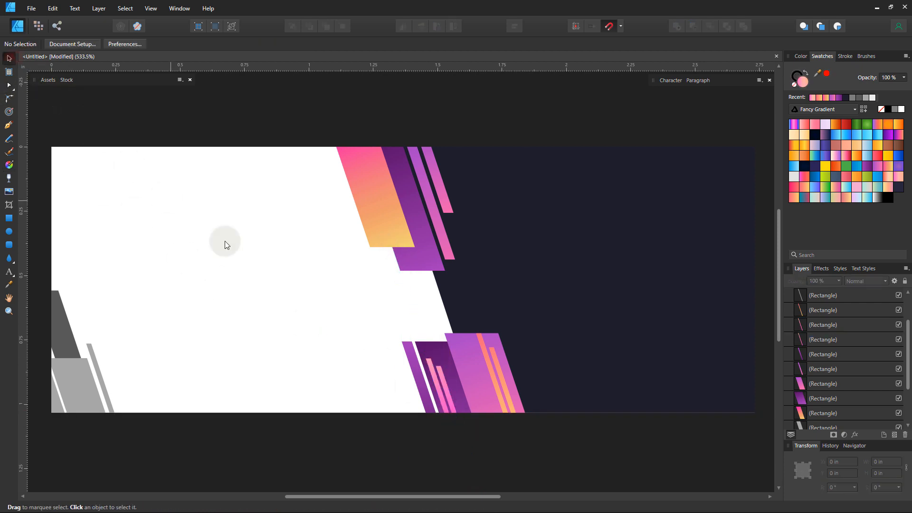
Fill the lower-left corner's light grey wide bar with a violet-to-pink gradient and the dark grey bar behind it with a purple gradient
{"action": "mouse_move", "coordinate": [398, 334]}
{"action": "left_mouse_down"}
{"action": "mouse_move", "coordinate": [259, 283]}
{"action": "mouse_move", "coordinate": [406, 293]}
{"action": "mouse_move", "coordinate": [380, 320]}
{"action": "mouse_move", "coordinate": [397, 325]}
{"action": "left_mouse_up"}
{"action": "left_click_drag", "start_coordinate": [320, 334], "coordinate": [349, 331]}
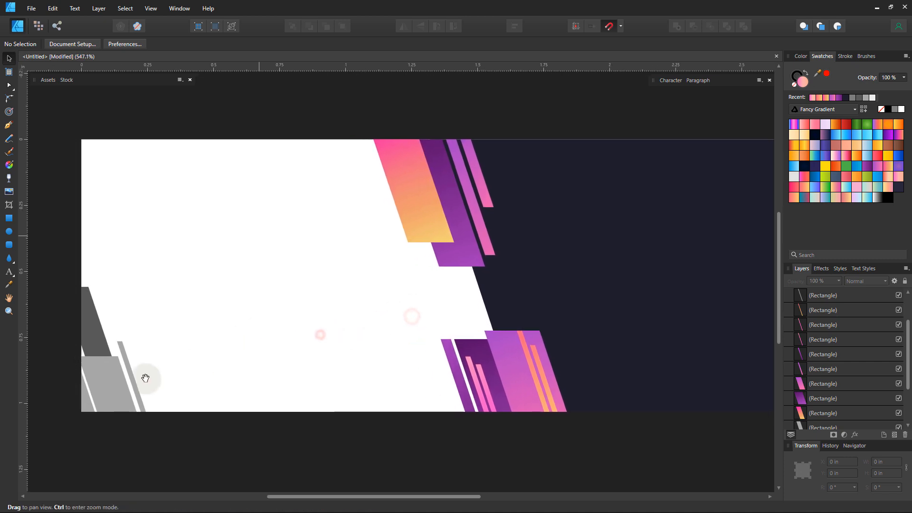
{"action": "left_click", "coordinate": [99, 385]}
{"action": "left_click", "coordinate": [877, 167]}
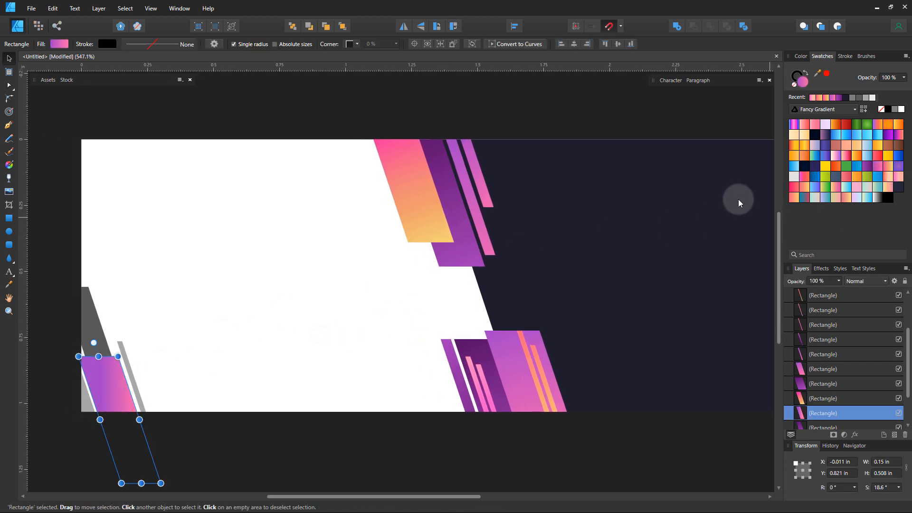
{"action": "left_click", "coordinate": [109, 314]}
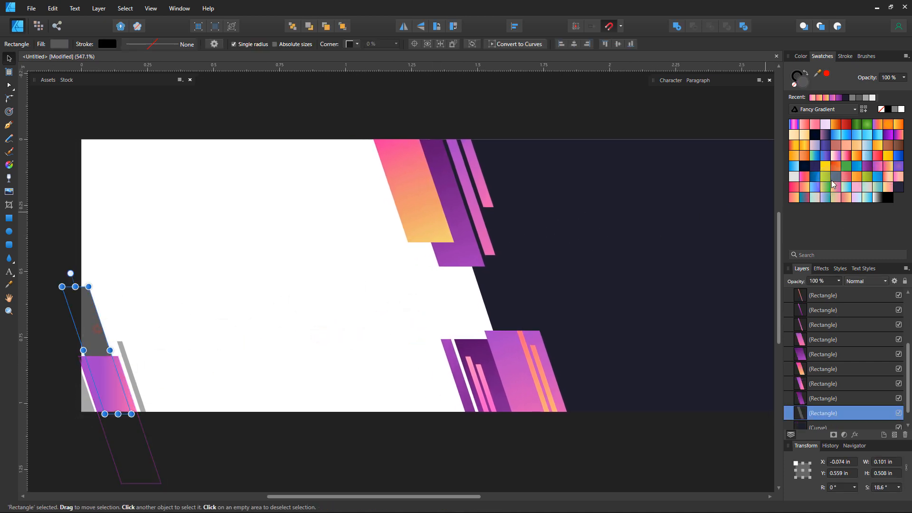
Redirect the lower-left corner's two wide-bar gradients lengthwise, with pink at the front bar's top and dark purple at the rear bar's bottom
{"action": "left_click", "coordinate": [112, 394]}
{"action": "key", "text": "g"}
{"action": "left_click_drag", "start_coordinate": [144, 471], "coordinate": [112, 368]}
{"action": "left_click", "coordinate": [100, 327]}
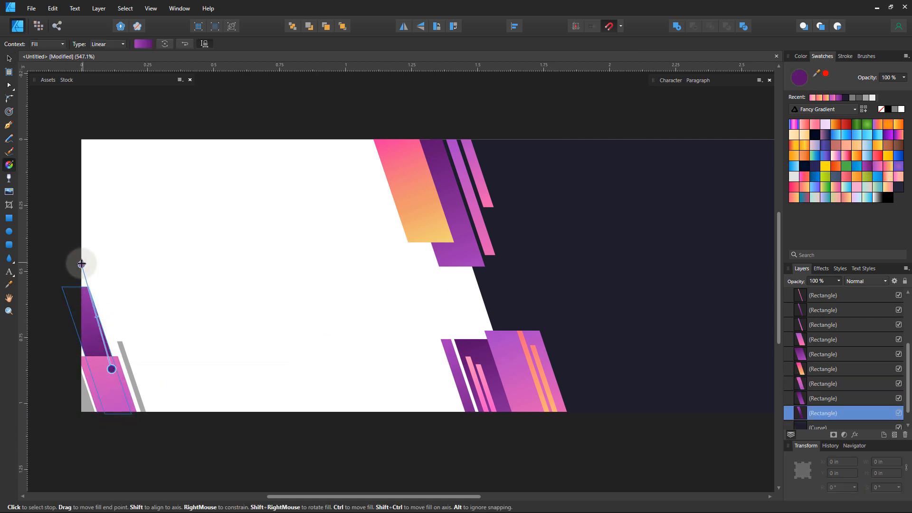
{"action": "left_click_drag", "start_coordinate": [82, 264], "coordinate": [73, 263]}
Fill the lower-left corner's thin grey strip with the violet-to-pink gradient and its outermost left strip with the purple gradient
{"action": "key", "text": "v"}
{"action": "left_click", "coordinate": [134, 372]}
{"action": "left_click", "coordinate": [86, 401], "text": "shift"}
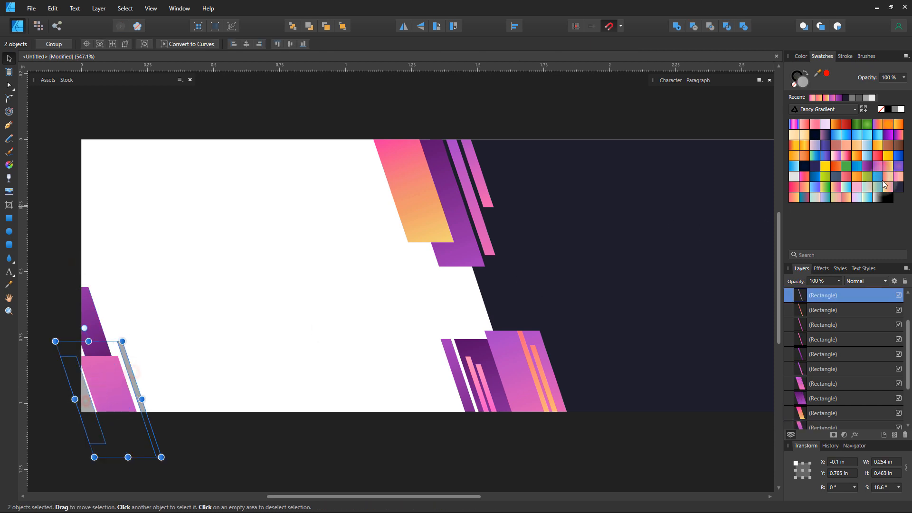
{"action": "left_click", "coordinate": [90, 421]}
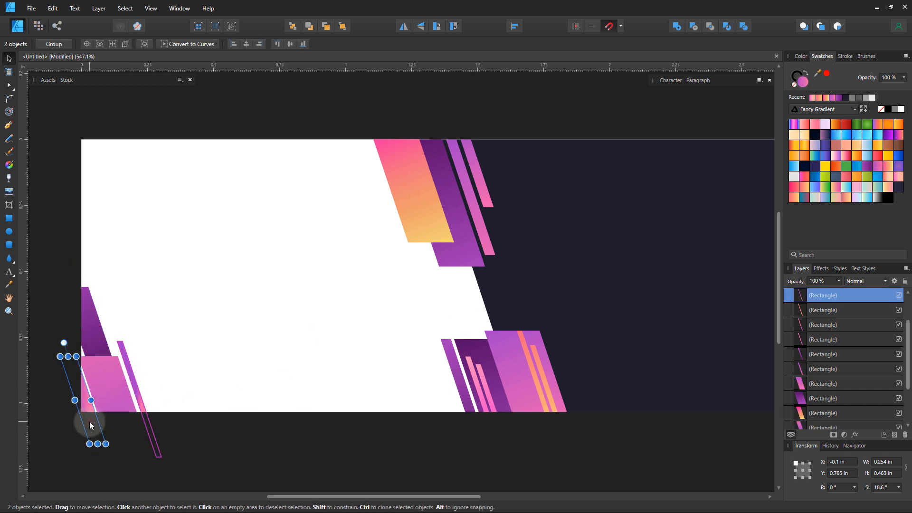
{"action": "left_click", "coordinate": [867, 170]}
{"action": "left_click", "coordinate": [125, 444]}
Run the gradients of the lower-left corner's two outer strips along their length, with pink at the thin strip's upper end
{"action": "left_click", "coordinate": [79, 399]}
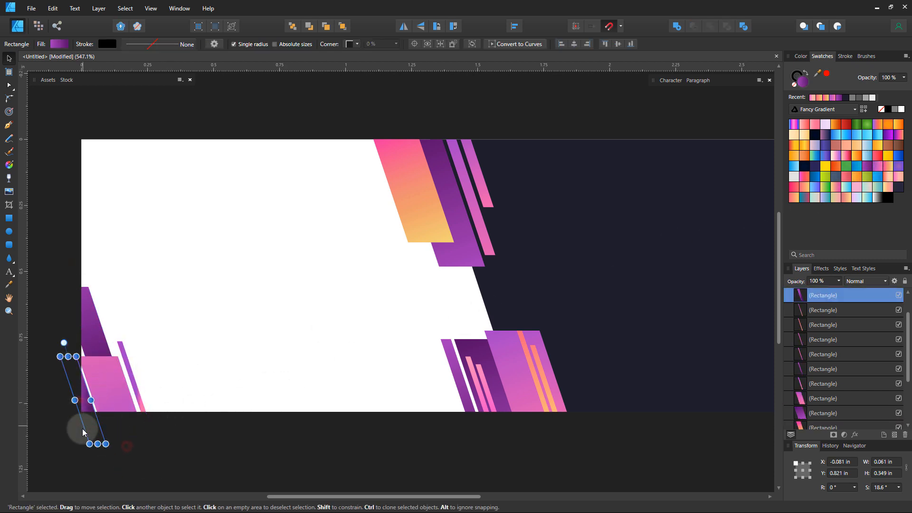
{"action": "key", "text": "g"}
{"action": "left_click_drag", "start_coordinate": [117, 472], "coordinate": [63, 352]}
{"action": "left_click", "coordinate": [127, 368]}
{"action": "left_click_drag", "start_coordinate": [161, 457], "coordinate": [111, 287]}
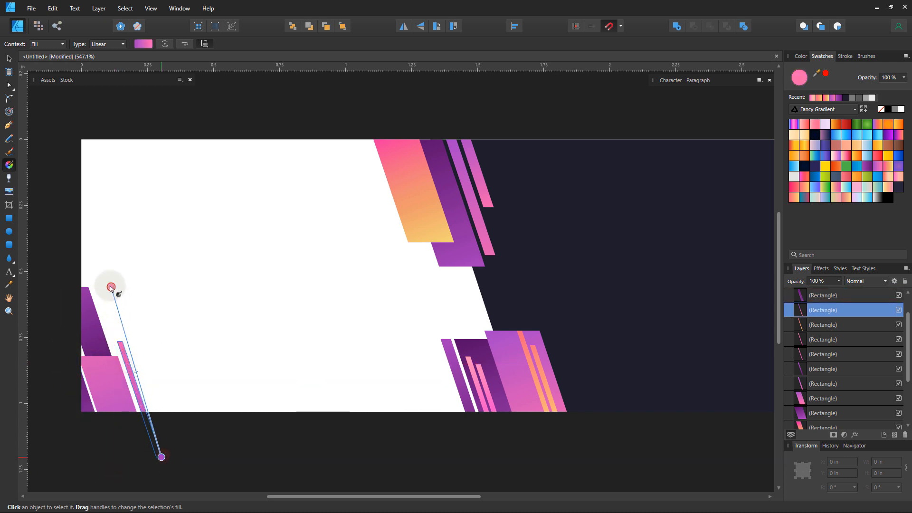
{"action": "left_click", "coordinate": [9, 58]}
{"action": "left_click", "coordinate": [255, 238]}
Open the asset library and show the Assets By DesignArtStudio 1 collection
{"action": "left_click_drag", "start_coordinate": [405, 313], "coordinate": [337, 275]}
{"action": "left_click_drag", "start_coordinate": [421, 297], "coordinate": [388, 295]}
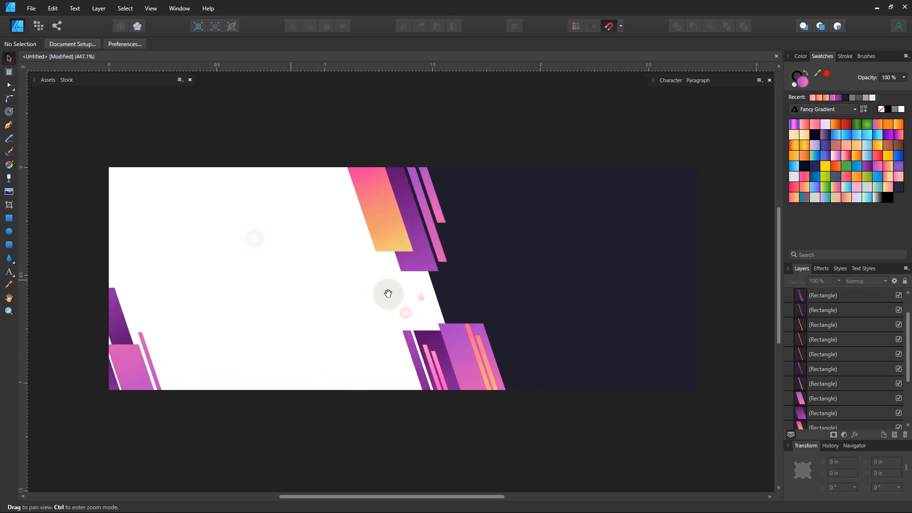
{"action": "mouse_move", "coordinate": [331, 290]}
{"action": "left_mouse_down"}
{"action": "mouse_move", "coordinate": [360, 293]}
{"action": "mouse_move", "coordinate": [341, 301]}
{"action": "left_mouse_up"}
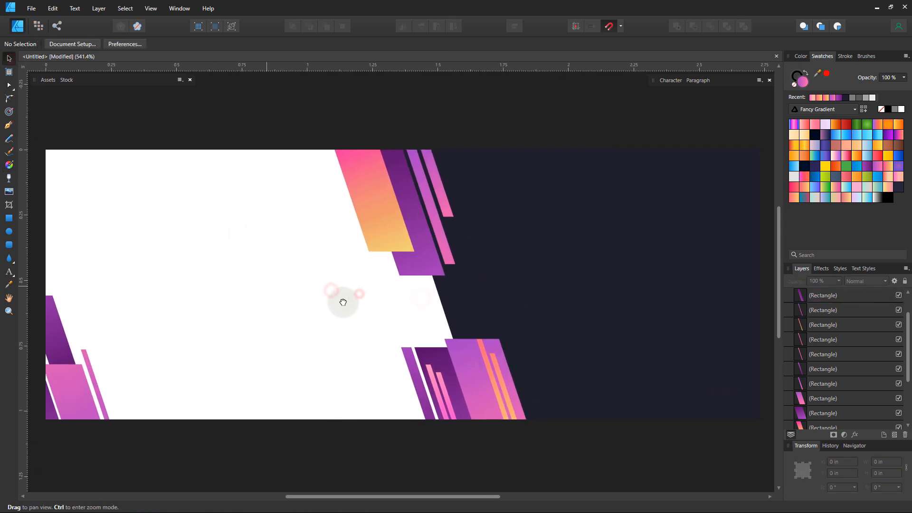
{"action": "left_click", "coordinate": [622, 430]}
{"action": "left_click", "coordinate": [53, 84]}
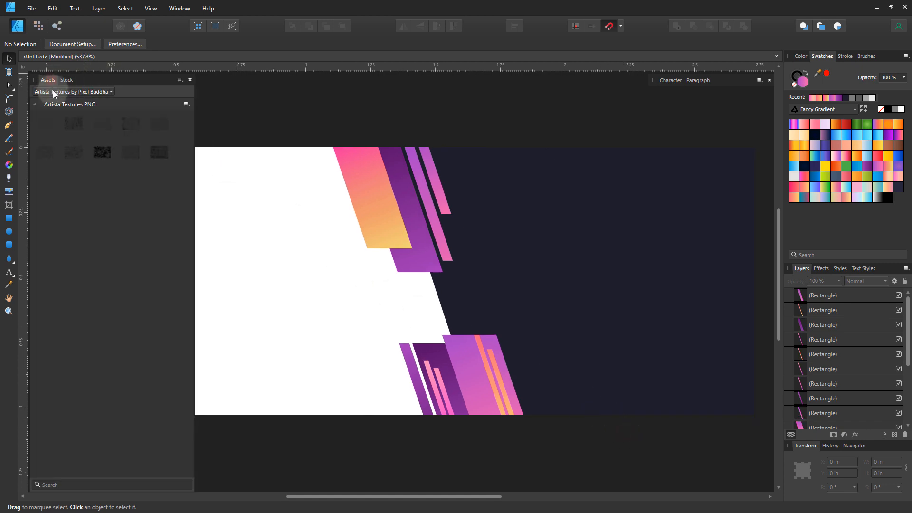
{"action": "left_click", "coordinate": [53, 91]}
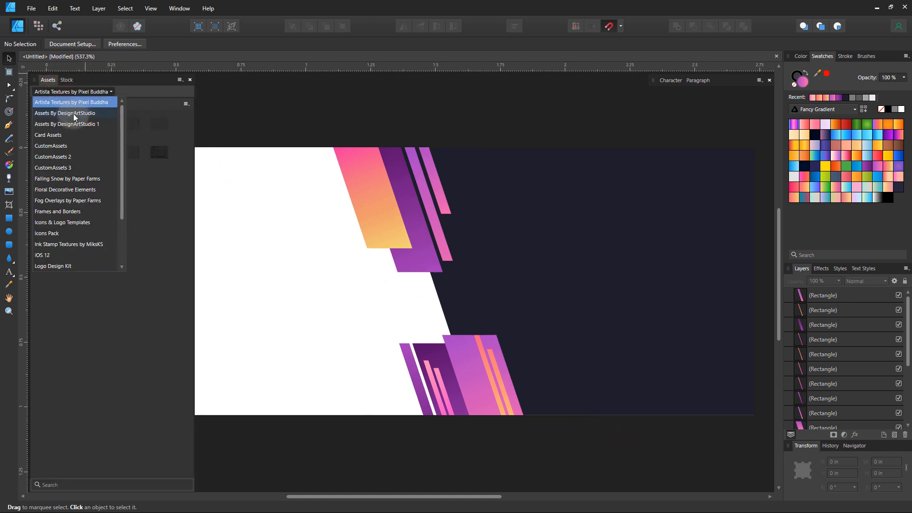
{"action": "left_click", "coordinate": [74, 113]}
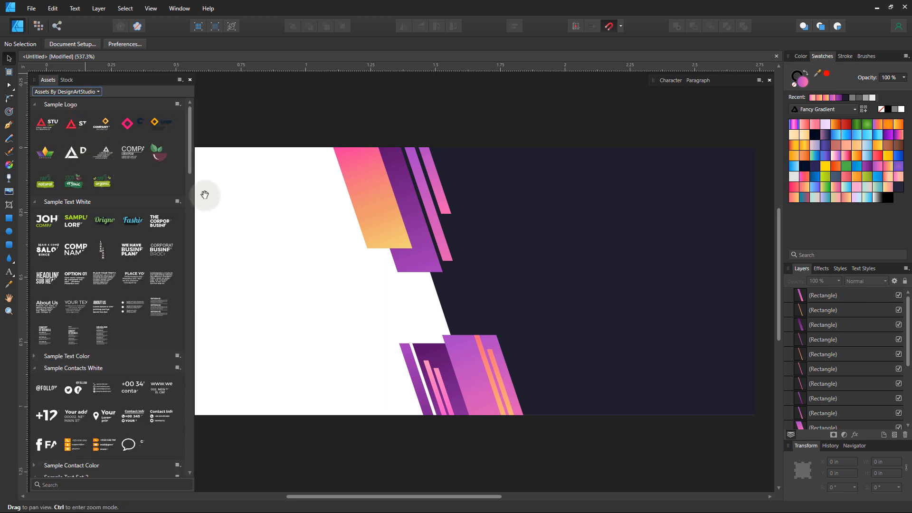
{"action": "left_click_drag", "start_coordinate": [219, 200], "coordinate": [311, 176]}
{"action": "left_click_drag", "start_coordinate": [318, 209], "coordinate": [317, 215]}
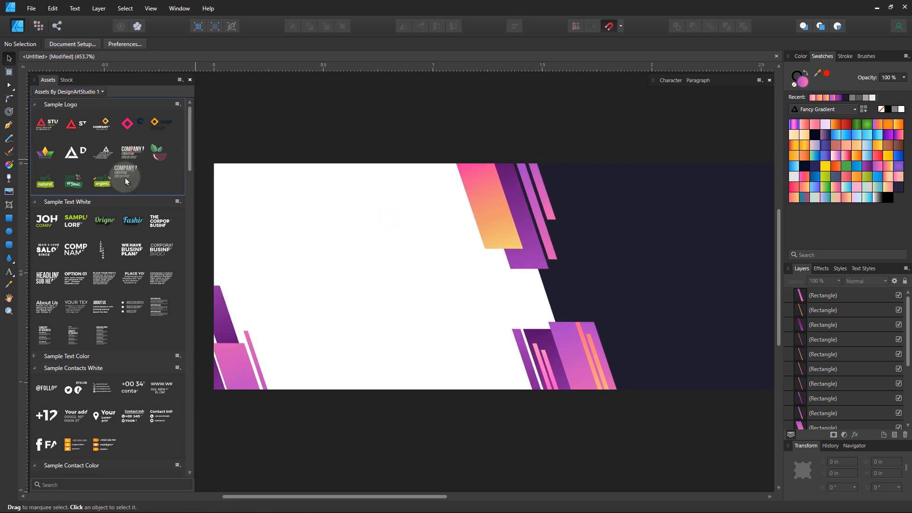
Place the Company Name text group from the Sample Logo assets on the navy area, scaled to about 0.946 in wide
{"action": "left_click_drag", "start_coordinate": [125, 178], "coordinate": [369, 243]}
{"action": "key", "text": "z"}
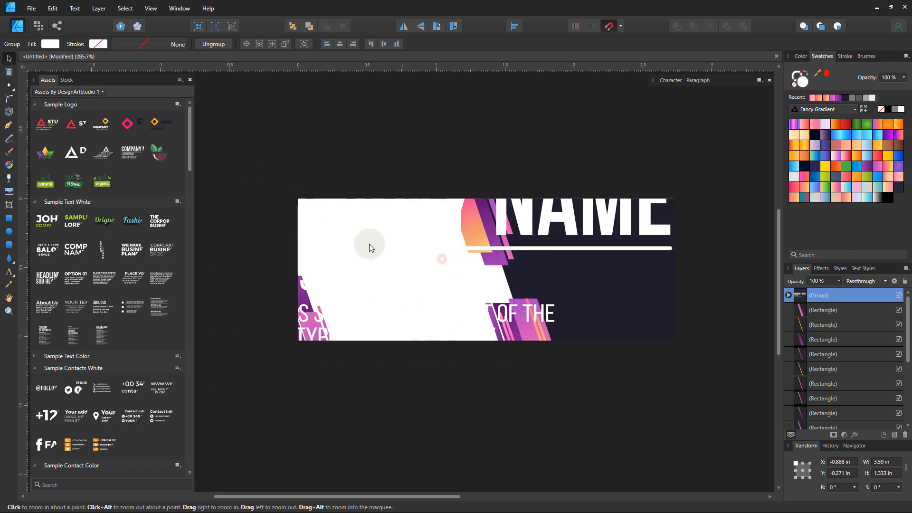
{"action": "key", "text": "v"}
{"action": "left_click_drag", "start_coordinate": [663, 346], "coordinate": [539, 272]}
{"action": "scroll", "coordinate": [572, 272], "scroll_direction": "up", "scroll_amount": 3}
{"action": "left_click_drag", "start_coordinate": [465, 240], "coordinate": [528, 240]}
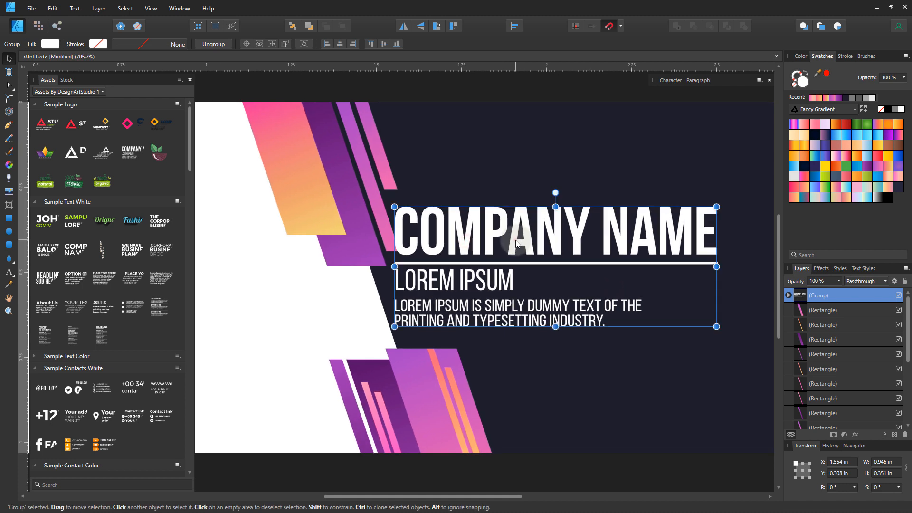
Colour the COMPANY NAME title and the line beneath it with the purple sampled from the upper purple bar
{"action": "left_click", "coordinate": [516, 243], "text": "ctrl"}
{"action": "left_click", "coordinate": [520, 263], "text": "ctrl+shift"}
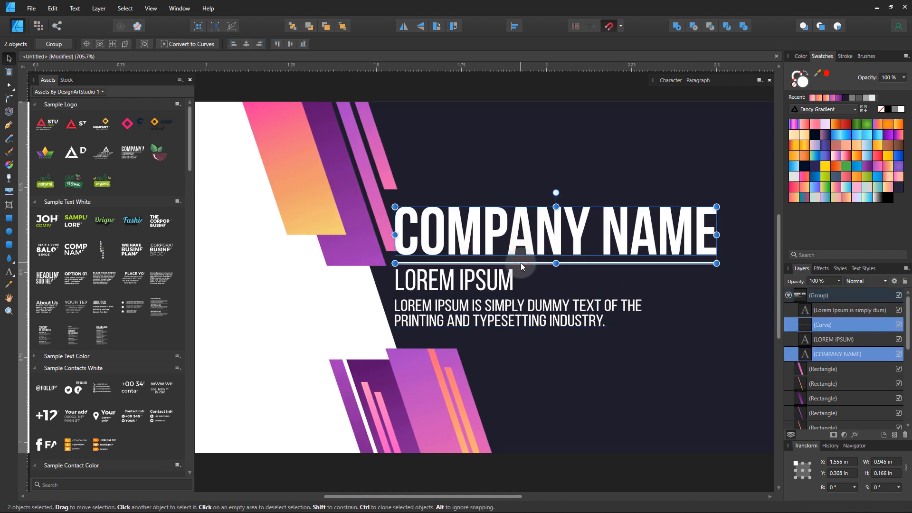
{"action": "left_click", "coordinate": [523, 264], "text": "ctrl+shift"}
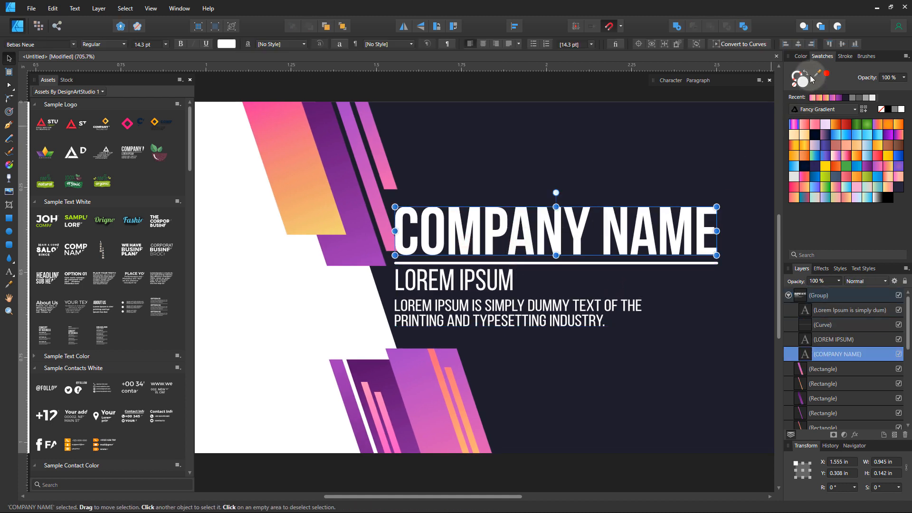
{"action": "left_click", "coordinate": [801, 56]}
{"action": "left_click_drag", "start_coordinate": [817, 75], "coordinate": [346, 161]}
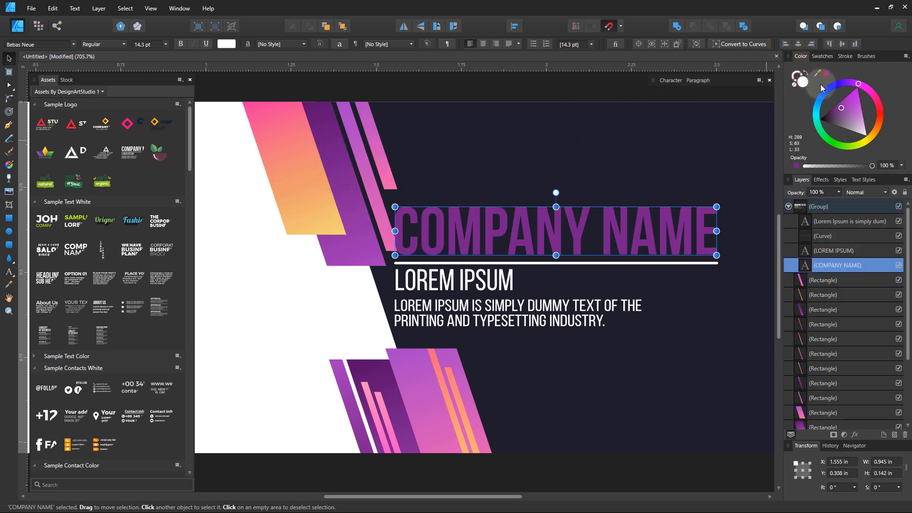
{"action": "left_click", "coordinate": [675, 262]}
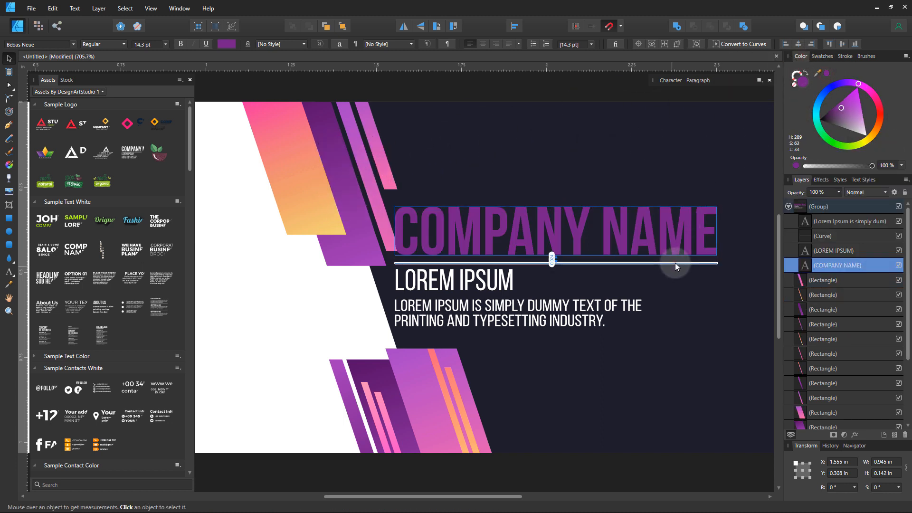
{"action": "left_click", "coordinate": [826, 74]}
Colour the LOREM IPSUM subtitle and the two-line description below it black
{"action": "left_click", "coordinate": [432, 286]}
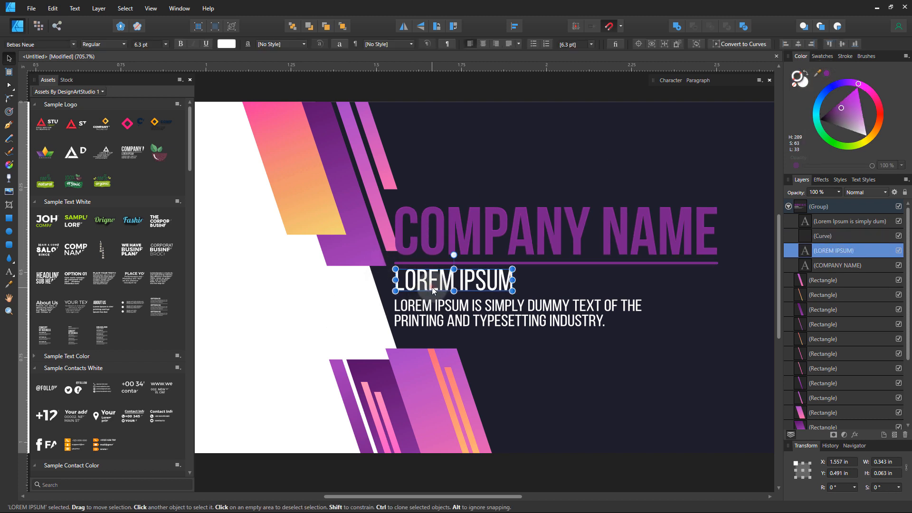
{"action": "left_click", "coordinate": [437, 309], "text": "shift"}
{"action": "left_click_drag", "start_coordinate": [835, 111], "coordinate": [820, 121]}
{"action": "left_click", "coordinate": [312, 315]}
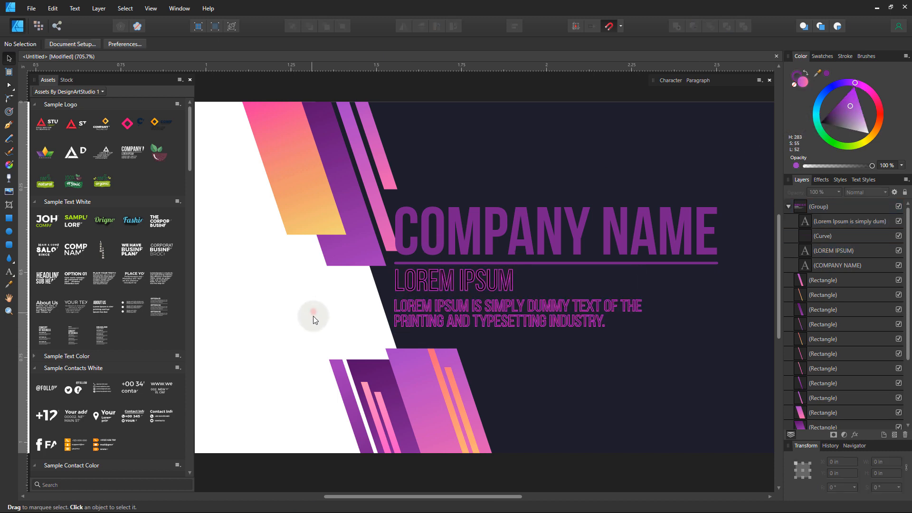
Shrink the company text group to about 0.75 in wide and move it onto the upper part of the white area
{"action": "left_click", "coordinate": [466, 261]}
{"action": "key", "text": "ctrl+space"}
{"action": "left_click_drag", "start_coordinate": [548, 230], "coordinate": [399, 240]}
{"action": "left_click_drag", "start_coordinate": [399, 241], "coordinate": [510, 266]}
{"action": "left_click_drag", "start_coordinate": [633, 267], "coordinate": [381, 246]}
{"action": "left_click_drag", "start_coordinate": [507, 286], "coordinate": [480, 271]}
{"action": "left_click", "coordinate": [480, 303]}
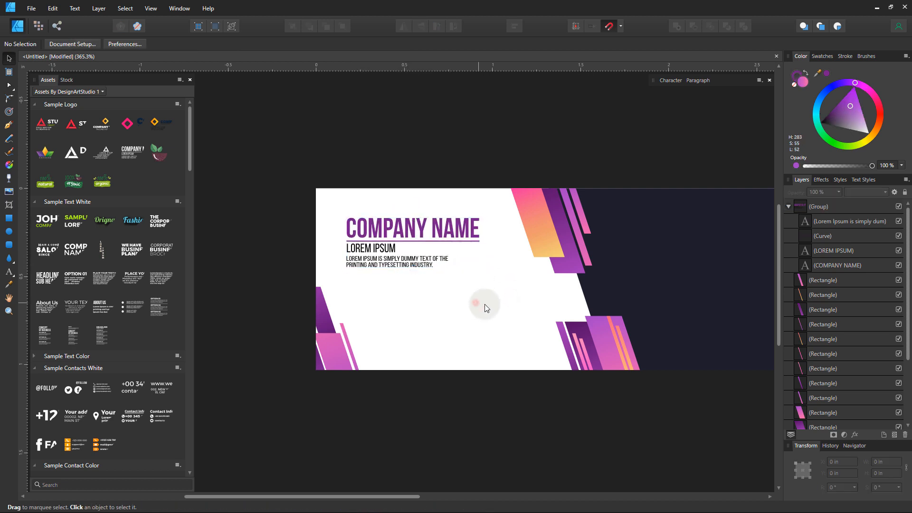
Select the upper and lower groups of slanted bars and strips along the navy edge and shift them horizontally about 0.06 in to the right
{"action": "left_click_drag", "start_coordinate": [549, 297], "coordinate": [481, 285]}
{"action": "left_click_drag", "start_coordinate": [443, 245], "coordinate": [460, 277]}
{"action": "left_click_drag", "start_coordinate": [493, 237], "coordinate": [680, 457]}
{"action": "left_click_drag", "start_coordinate": [582, 374], "coordinate": [594, 374]}
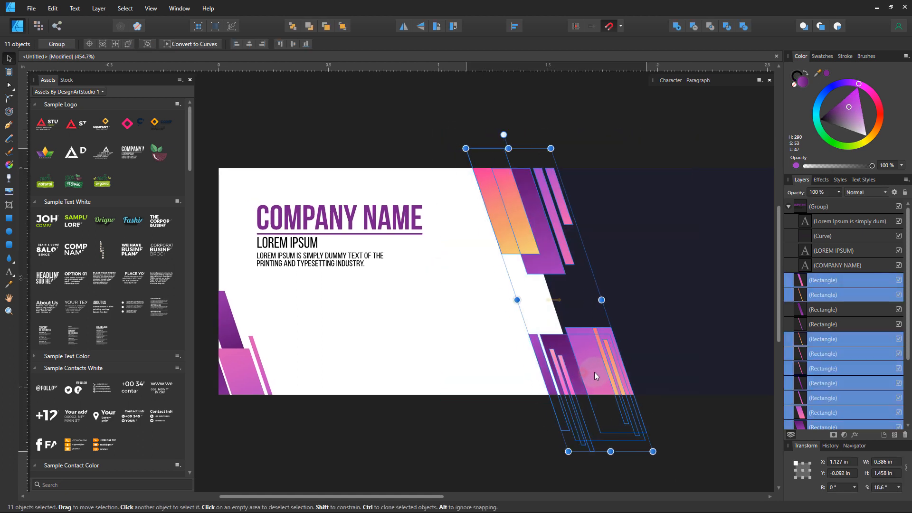
Enlarge the company text group to about 0.802 in wide and nudge it slightly to the right and up
{"action": "left_click", "coordinate": [374, 275]}
{"action": "left_click", "coordinate": [373, 272]}
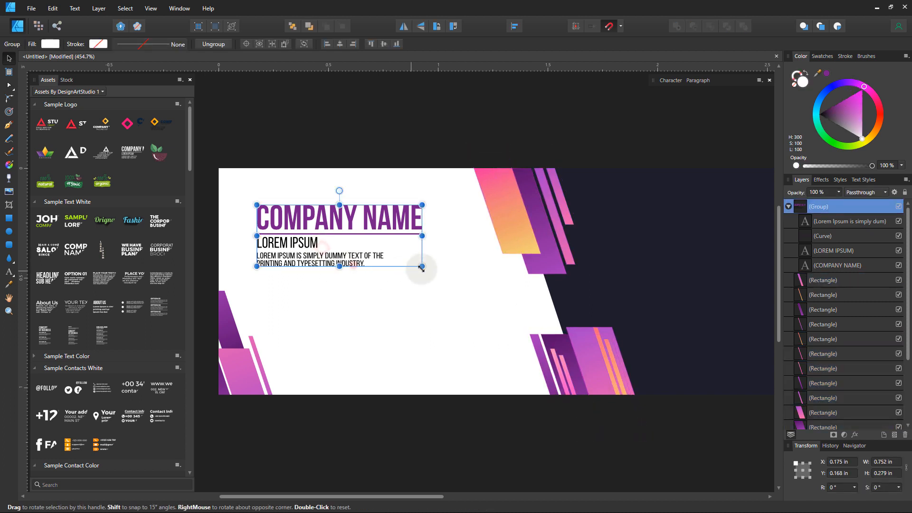
{"action": "mouse_move", "coordinate": [422, 266]}
{"action": "left_mouse_down"}
{"action": "mouse_move", "coordinate": [444, 277]}
{"action": "mouse_move", "coordinate": [434, 271]}
{"action": "left_mouse_up"}
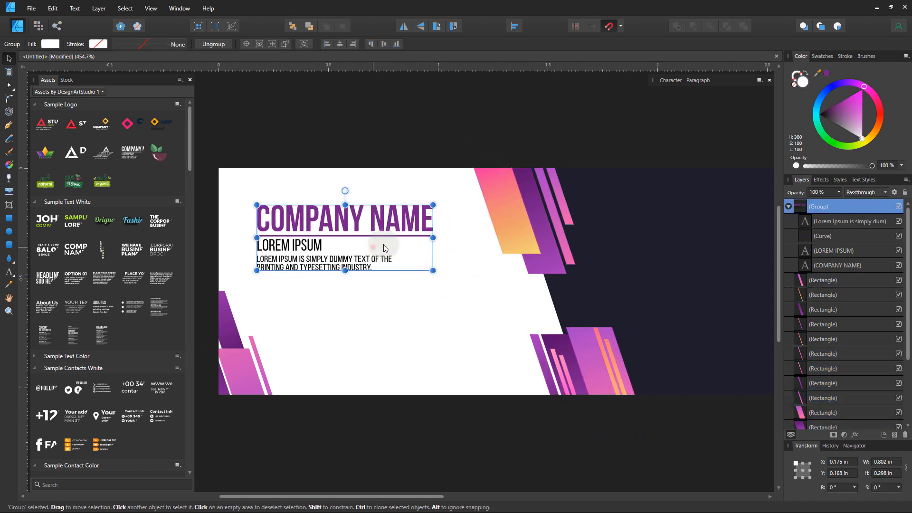
{"action": "mouse_move", "coordinate": [373, 248]}
{"action": "left_mouse_down"}
{"action": "mouse_move", "coordinate": [372, 238]}
{"action": "mouse_move", "coordinate": [379, 247]}
{"action": "left_mouse_up"}
{"action": "left_click", "coordinate": [369, 290]}
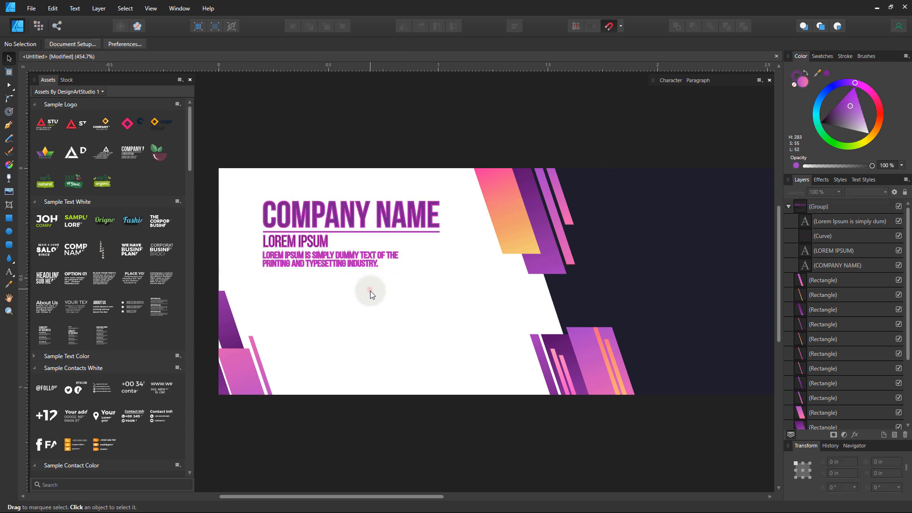
Add the About Us text group from the Sample Text White assets to the page and fill it black
{"action": "left_click_drag", "start_coordinate": [369, 317], "coordinate": [384, 302]}
{"action": "left_click_drag", "start_coordinate": [309, 315], "coordinate": [387, 322]}
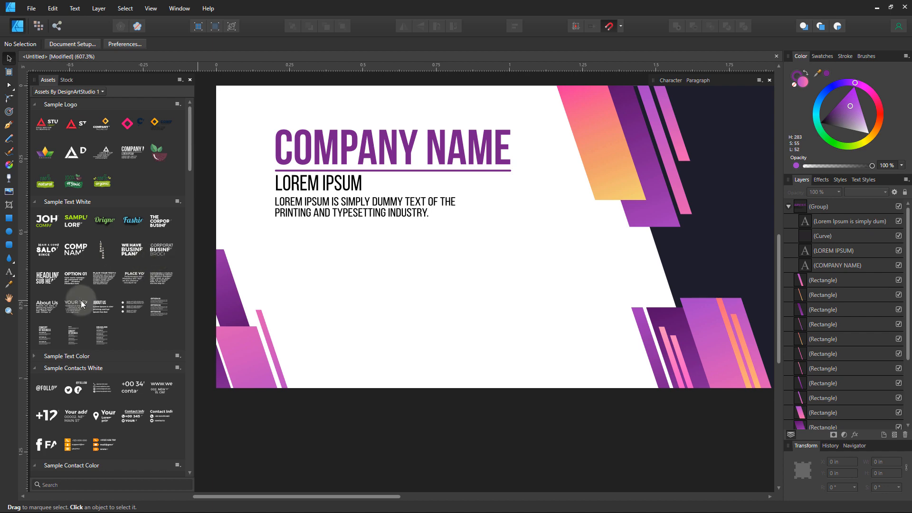
{"action": "left_click_drag", "start_coordinate": [49, 310], "coordinate": [411, 275]}
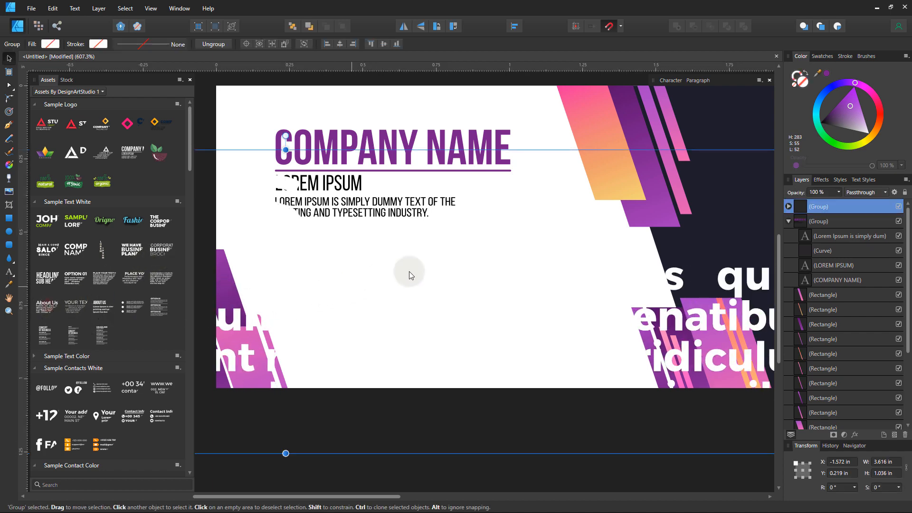
{"action": "left_click_drag", "start_coordinate": [837, 118], "coordinate": [819, 124]}
Scale the About Us group down to about 0.677 in wide and place it below the company text, aligned with its left edge
{"action": "left_click_drag", "start_coordinate": [532, 319], "coordinate": [320, 289]}
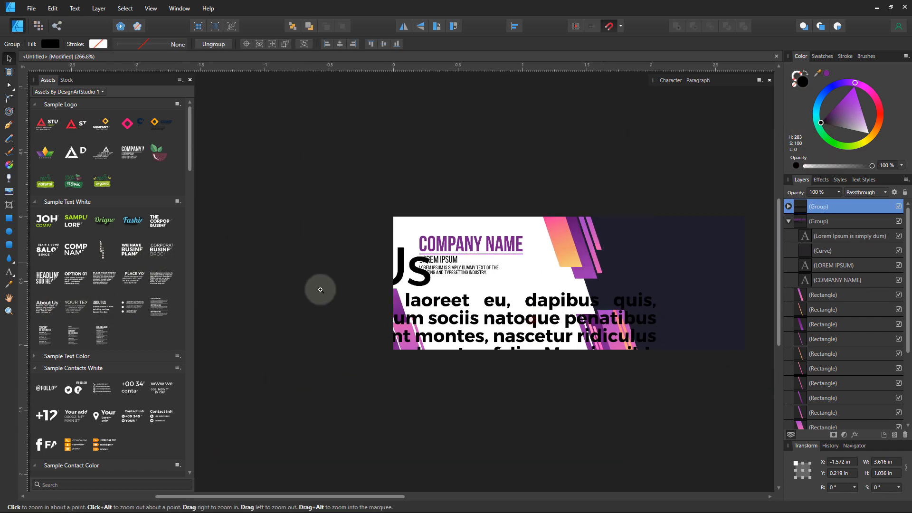
{"action": "left_click_drag", "start_coordinate": [656, 378], "coordinate": [306, 298]}
{"action": "left_click_drag", "start_coordinate": [285, 269], "coordinate": [567, 322]}
{"action": "left_click", "coordinate": [486, 343]}
{"action": "mouse_move", "coordinate": [429, 290]}
{"action": "left_mouse_down"}
{"action": "mouse_move", "coordinate": [436, 292]}
{"action": "mouse_move", "coordinate": [428, 300]}
{"action": "left_mouse_up"}
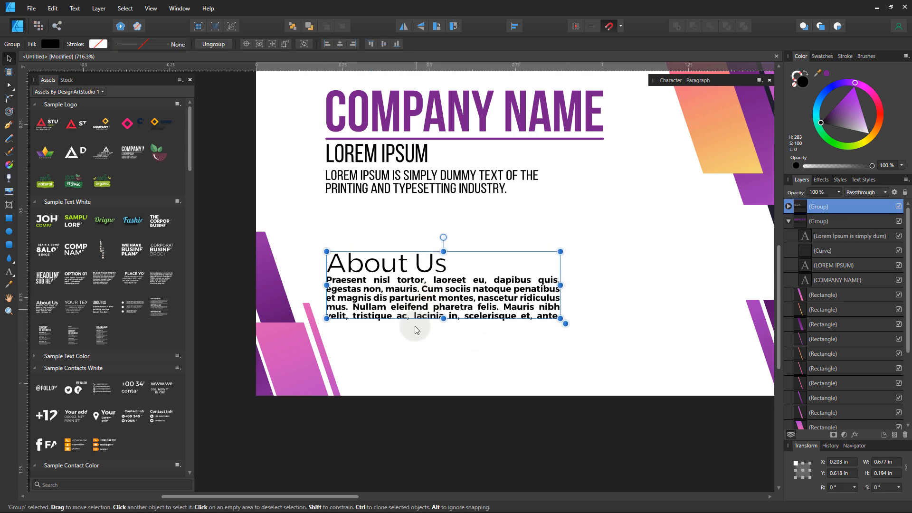
Shrink the About Us heading to about 0.27 in wide and remove its outline stroke
{"action": "left_click", "coordinate": [420, 338]}
{"action": "left_click", "coordinate": [418, 264]}
{"action": "left_click_drag", "start_coordinate": [446, 252], "coordinate": [414, 257]}
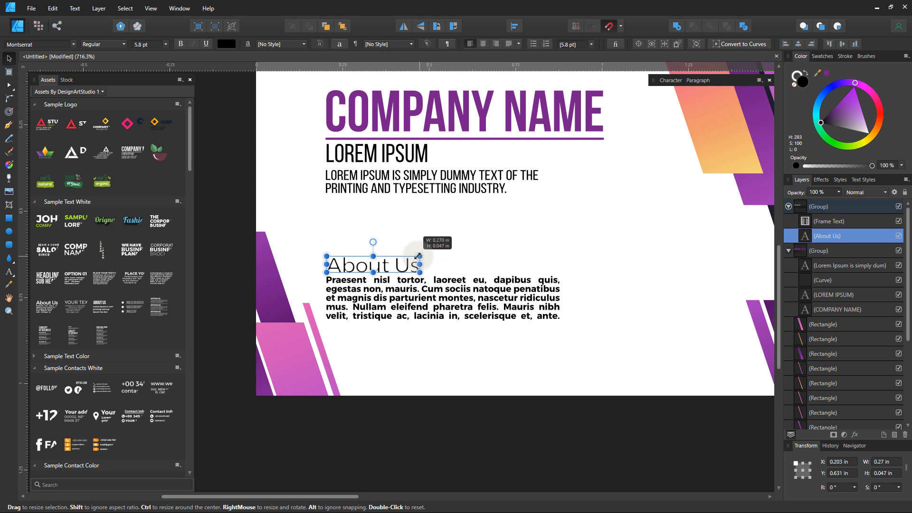
{"action": "left_click", "coordinate": [795, 84]}
{"action": "left_click", "coordinate": [599, 234]}
Enlarge the About Us text group to about 0.802 in wide to match the company text's width
{"action": "left_click_drag", "start_coordinate": [547, 298], "coordinate": [483, 286]}
{"action": "mouse_move", "coordinate": [512, 264]}
{"action": "left_mouse_down"}
{"action": "mouse_move", "coordinate": [400, 318]}
{"action": "mouse_move", "coordinate": [354, 303]}
{"action": "left_mouse_up"}
{"action": "left_click", "coordinate": [368, 340]}
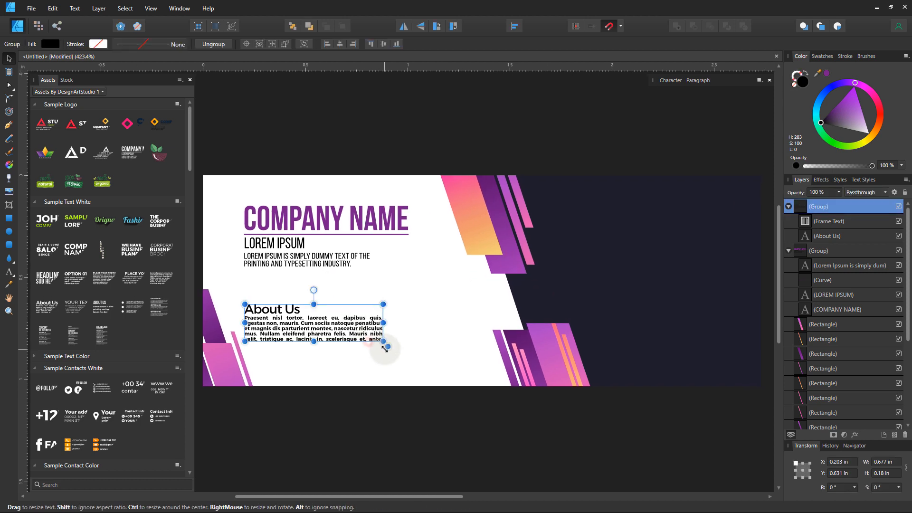
{"action": "left_click_drag", "start_coordinate": [387, 349], "coordinate": [407, 363]}
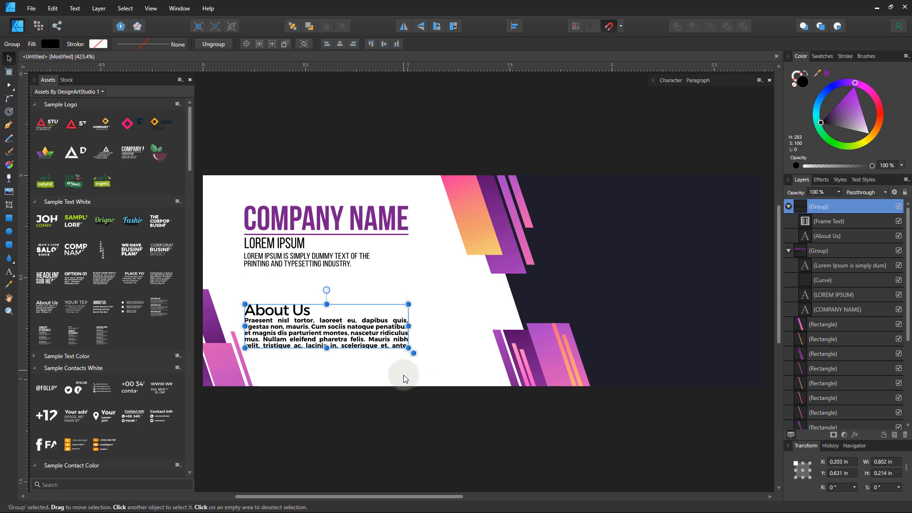
Move the About Us group up closer to the company text, and shift both text groups slightly down the page together
{"action": "left_click", "coordinate": [403, 376]}
{"action": "left_click", "coordinate": [365, 341]}
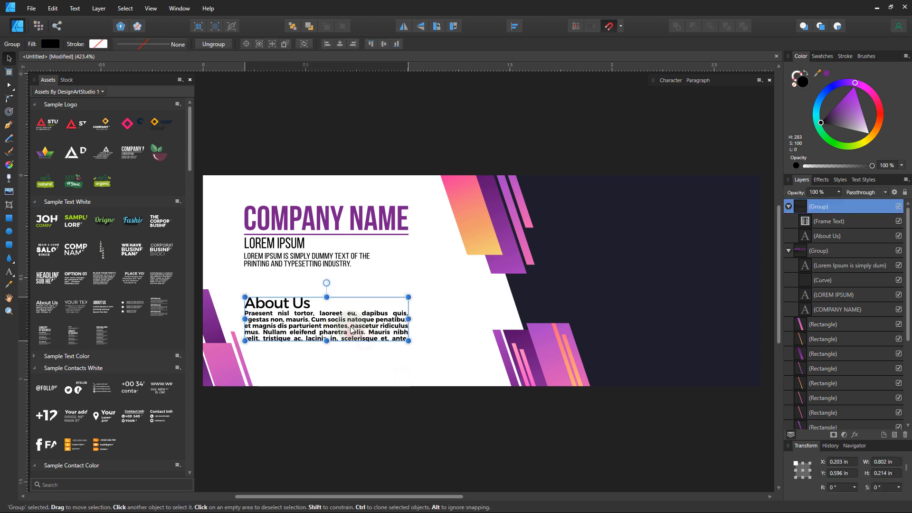
{"action": "left_click", "coordinate": [323, 266], "text": "shift"}
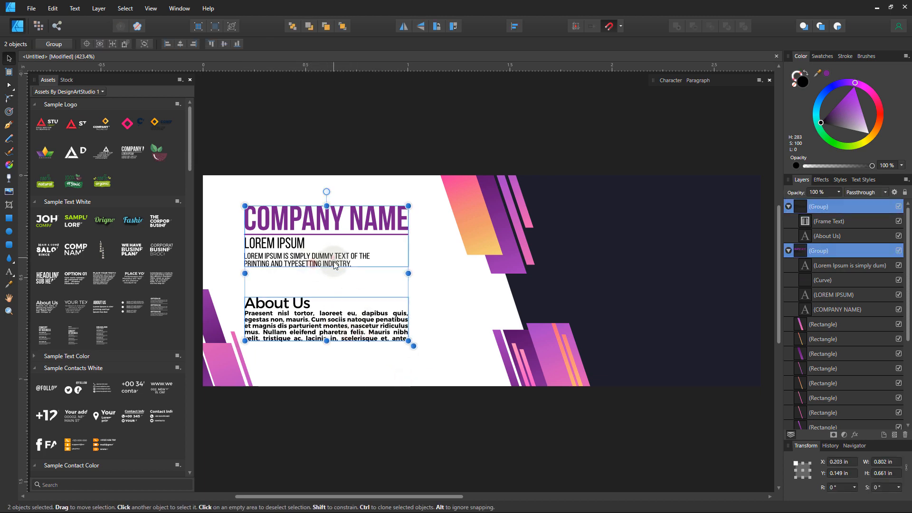
{"action": "left_click", "coordinate": [425, 300]}
{"action": "scroll", "coordinate": [455, 304], "scroll_direction": "down", "scroll_amount": 2}
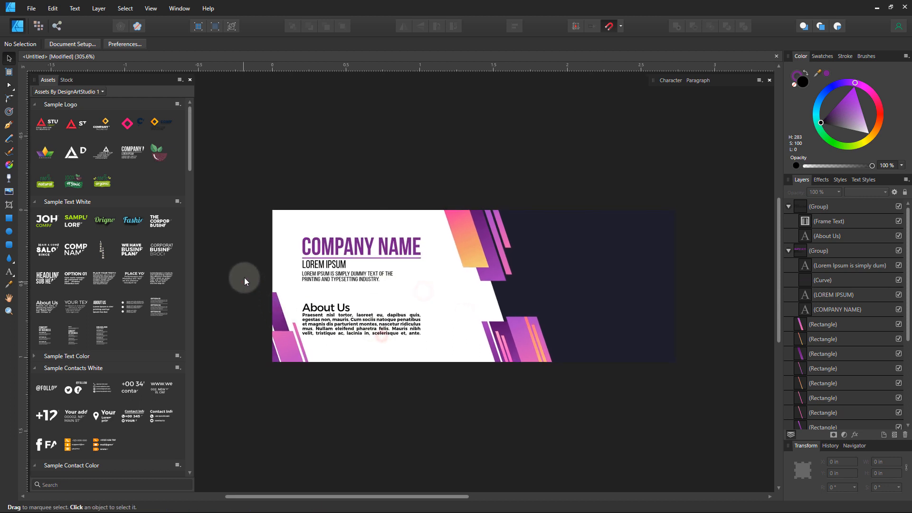
Scale down the four slanted bars at the banner's lower-left corner slightly
{"action": "left_click_drag", "start_coordinate": [244, 280], "coordinate": [351, 424]}
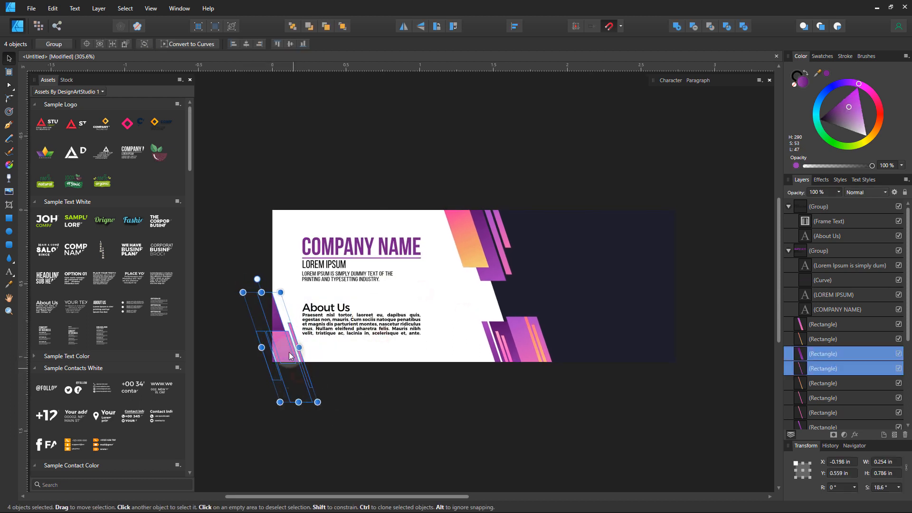
{"action": "left_click_drag", "start_coordinate": [243, 292], "coordinate": [250, 303]}
{"action": "left_click", "coordinate": [242, 372]}
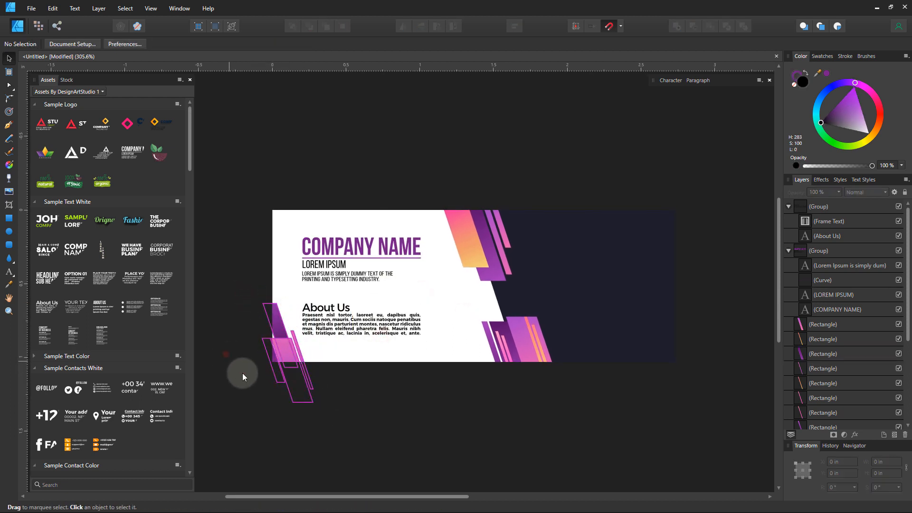
Add the Corporate Business Brochure title from the Sample Text White assets and scale it down to about 1.65 in wide
{"action": "left_click_drag", "start_coordinate": [390, 370], "coordinate": [362, 377]}
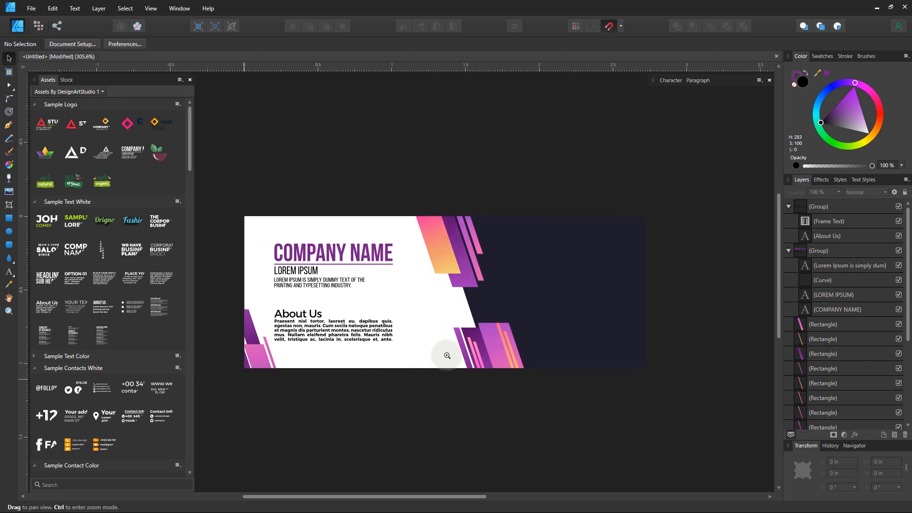
{"action": "left_click_drag", "start_coordinate": [448, 353], "coordinate": [497, 326]}
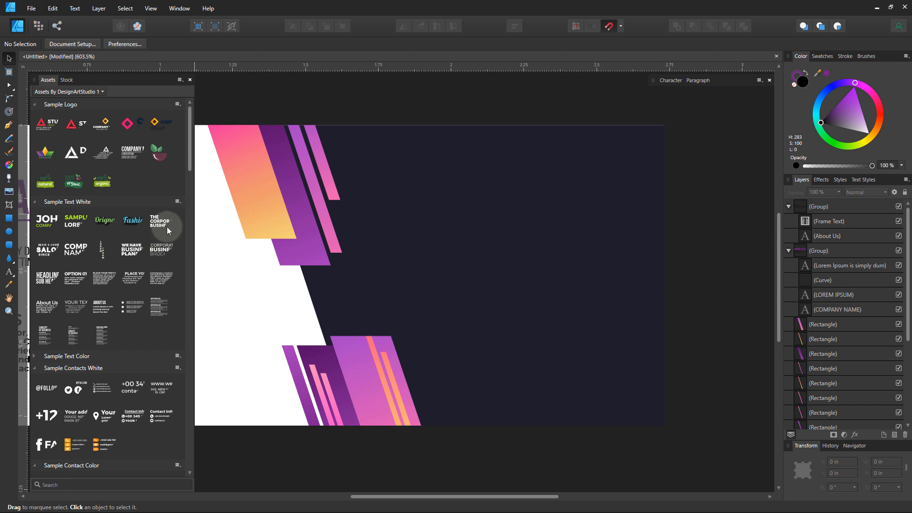
{"action": "left_click_drag", "start_coordinate": [167, 230], "coordinate": [430, 298]}
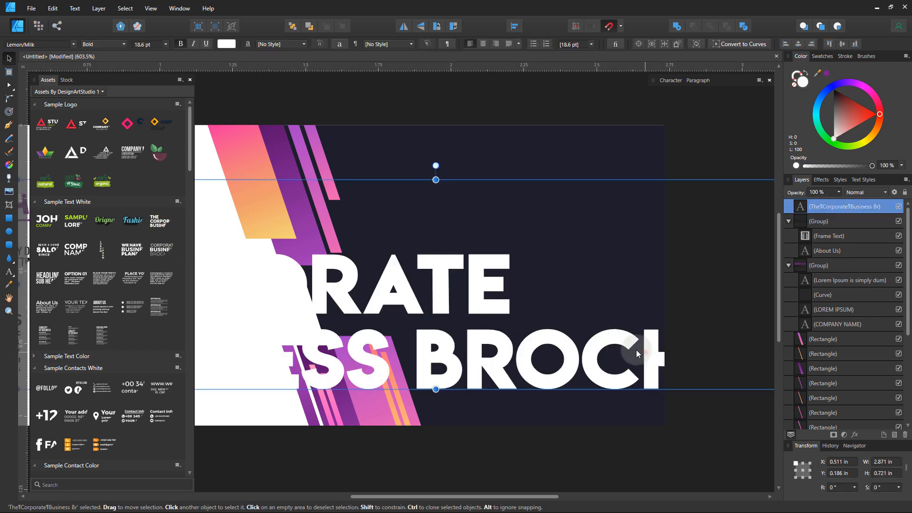
{"action": "left_click_drag", "start_coordinate": [644, 352], "coordinate": [448, 297]}
{"action": "left_click_drag", "start_coordinate": [658, 335], "coordinate": [628, 302]}
Replace the brochure title with the two-line text MODERN BANNER
{"action": "double_click", "coordinate": [540, 310]}
{"action": "key", "text": "ctrl+a"}
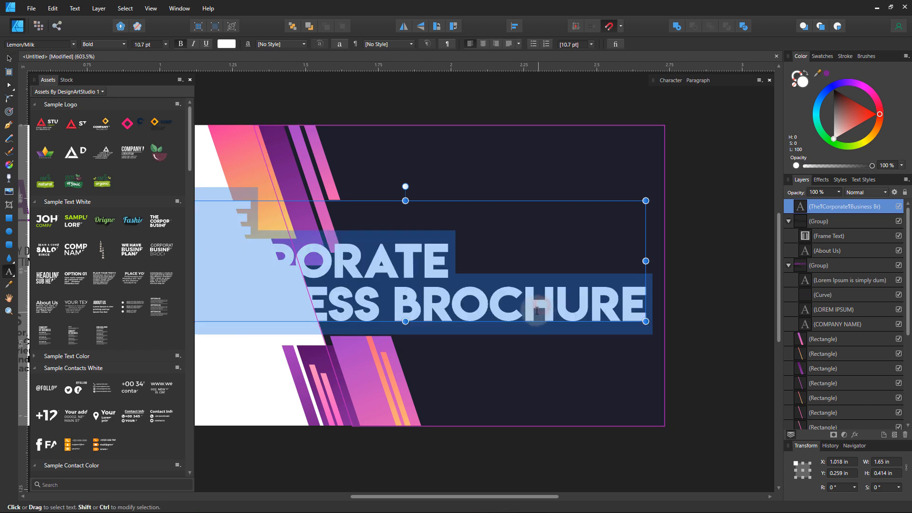
{"action": "key", "text": "Delete"}
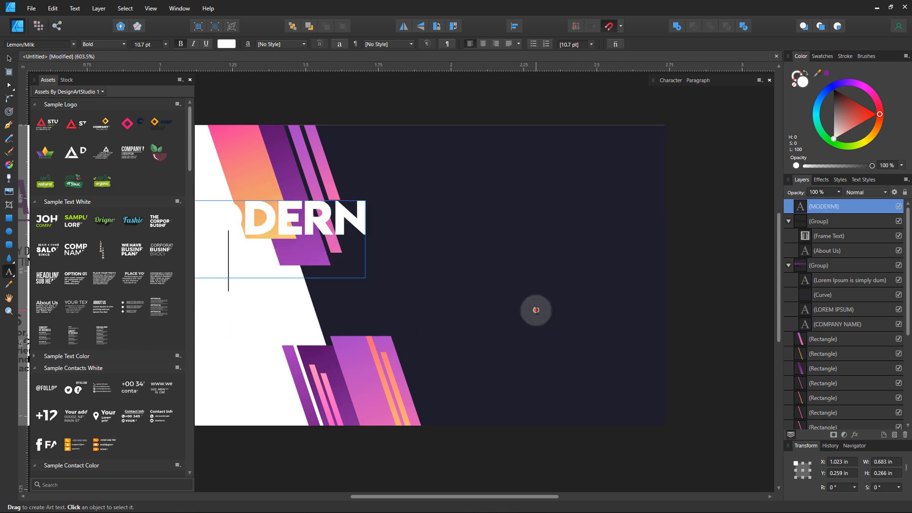
{"action": "left_click", "coordinate": [9, 58]}
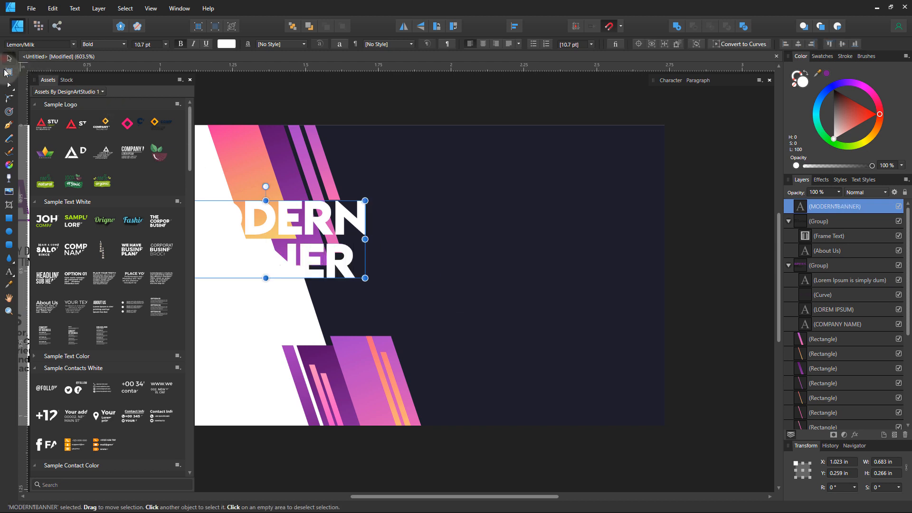
Move the MODERN BANNER title onto the navy area, center-align its lines and scale it down to about 0.599 in wide
{"action": "left_click_drag", "start_coordinate": [291, 255], "coordinate": [528, 291]}
{"action": "left_click", "coordinate": [483, 44]}
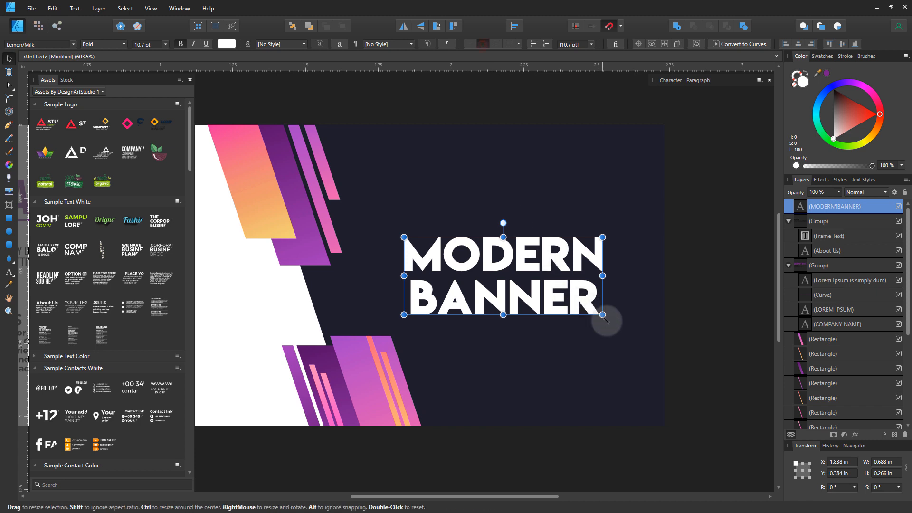
{"action": "left_click_drag", "start_coordinate": [603, 315], "coordinate": [591, 309]}
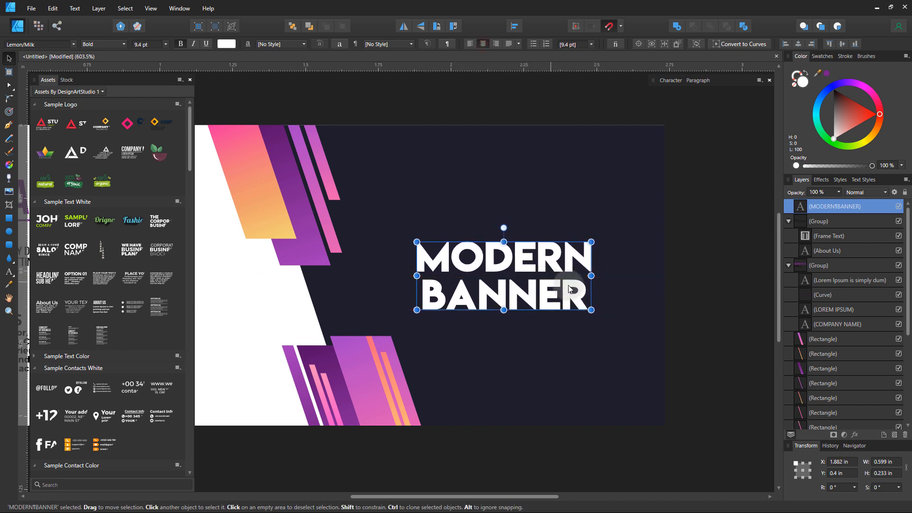
{"action": "left_click", "coordinate": [688, 293]}
{"action": "scroll", "coordinate": [687, 293], "scroll_direction": "down", "scroll_amount": 3}
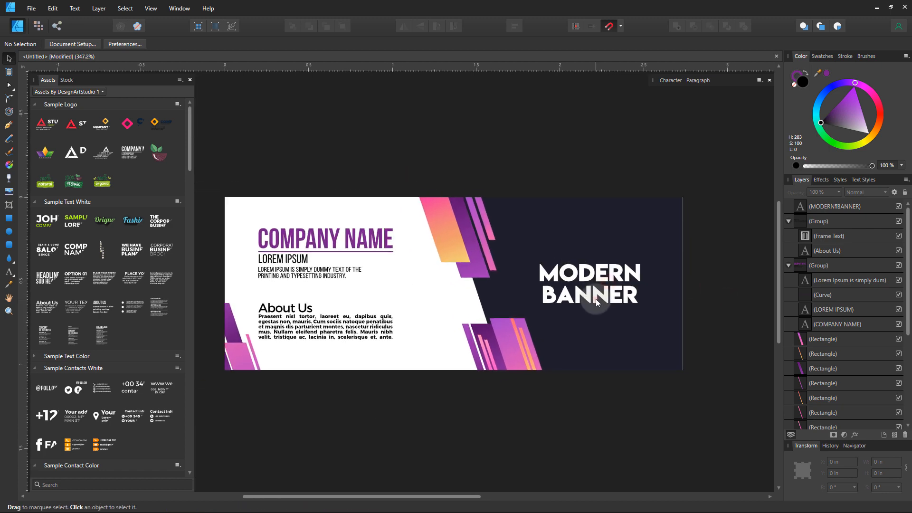
Set the MODERN BANNER title to the Regular font style and scale it down slightly within the navy area
{"action": "left_click", "coordinate": [598, 272]}
{"action": "left_click", "coordinate": [676, 82]}
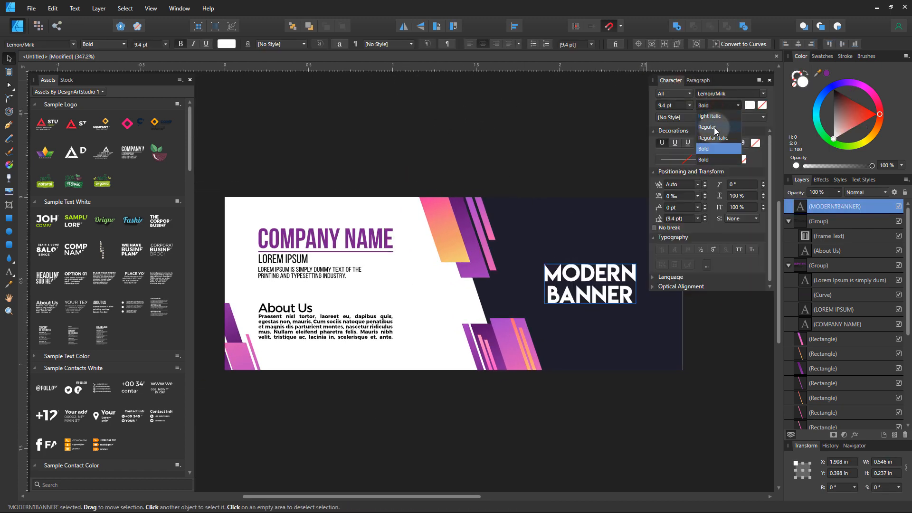
{"action": "left_click", "coordinate": [727, 82]}
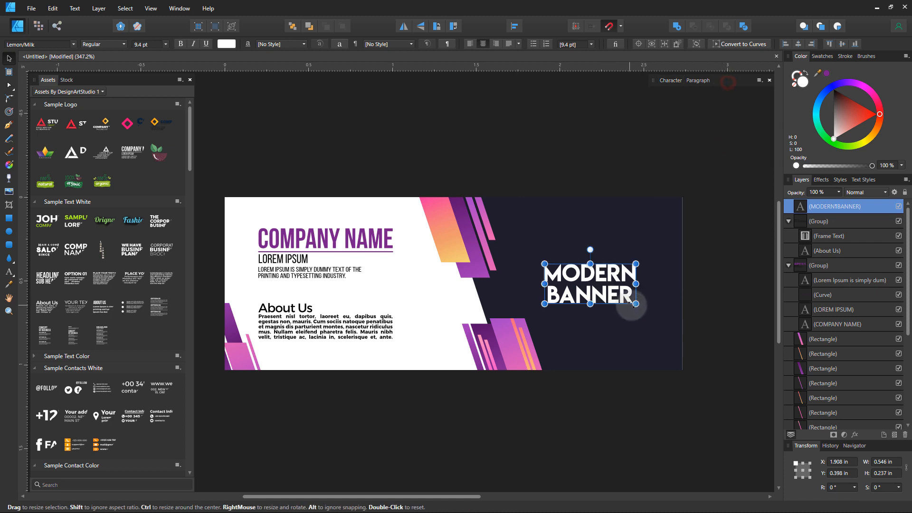
{"action": "left_click", "coordinate": [750, 298]}
{"action": "left_click_drag", "start_coordinate": [641, 321], "coordinate": [640, 317]}
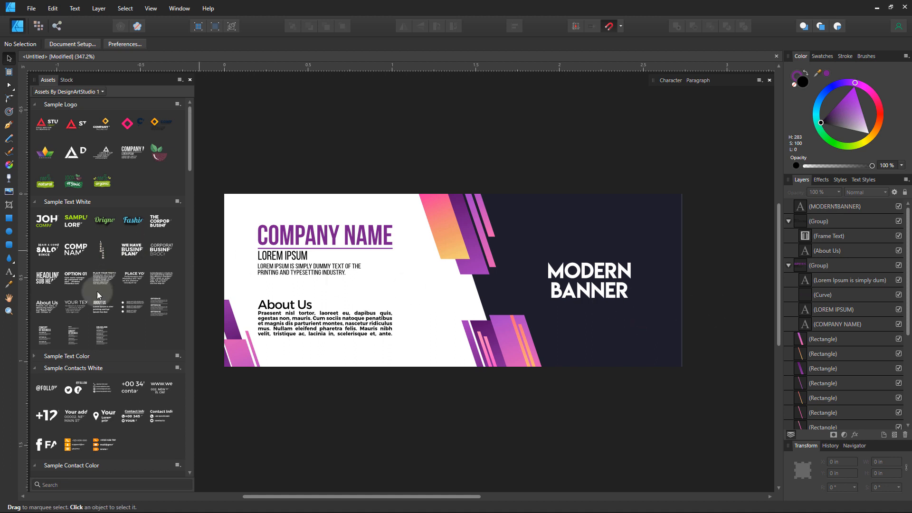
{"action": "left_click_drag", "start_coordinate": [117, 400], "coordinate": [505, 294]}
{"action": "left_click_drag", "start_coordinate": [349, 222], "coordinate": [608, 340]}
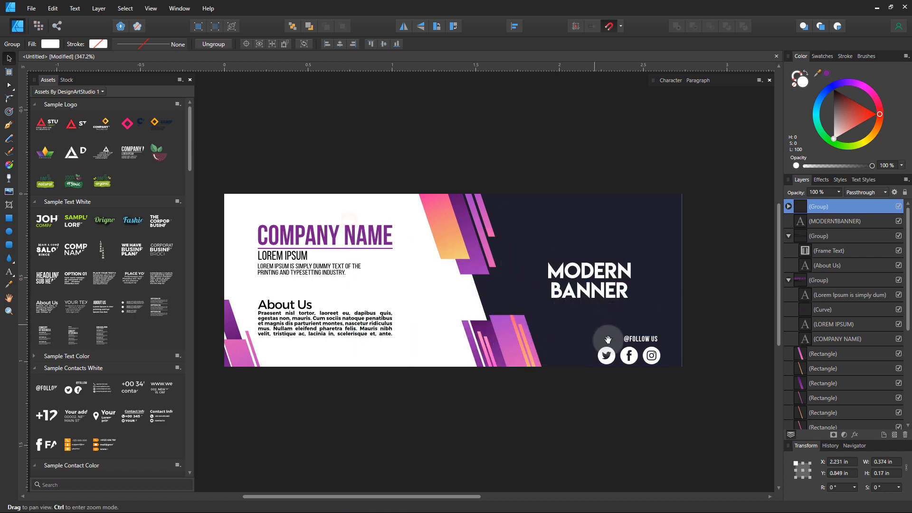
{"action": "left_click_drag", "start_coordinate": [657, 387], "coordinate": [869, 383]}
{"action": "left_click_drag", "start_coordinate": [656, 338], "coordinate": [492, 327]}
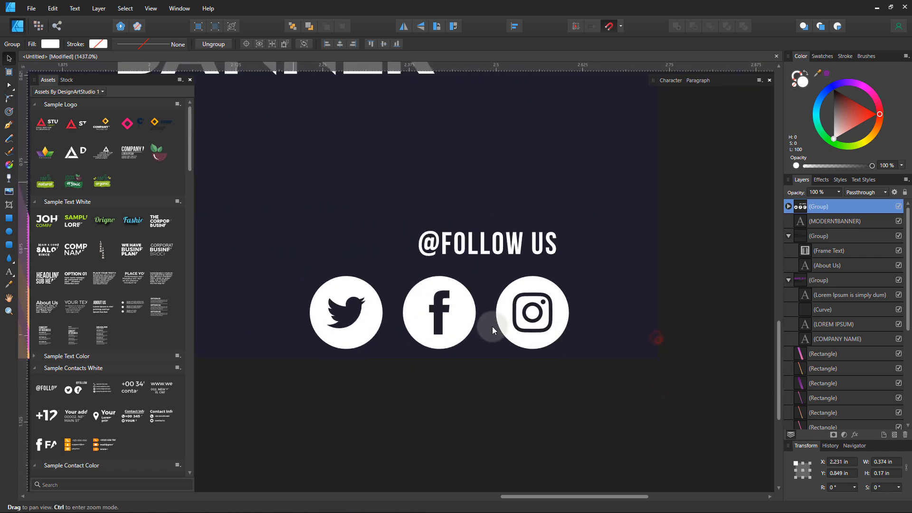
{"action": "double_click", "coordinate": [458, 250]}
{"action": "left_click_drag", "start_coordinate": [417, 228], "coordinate": [379, 214]}
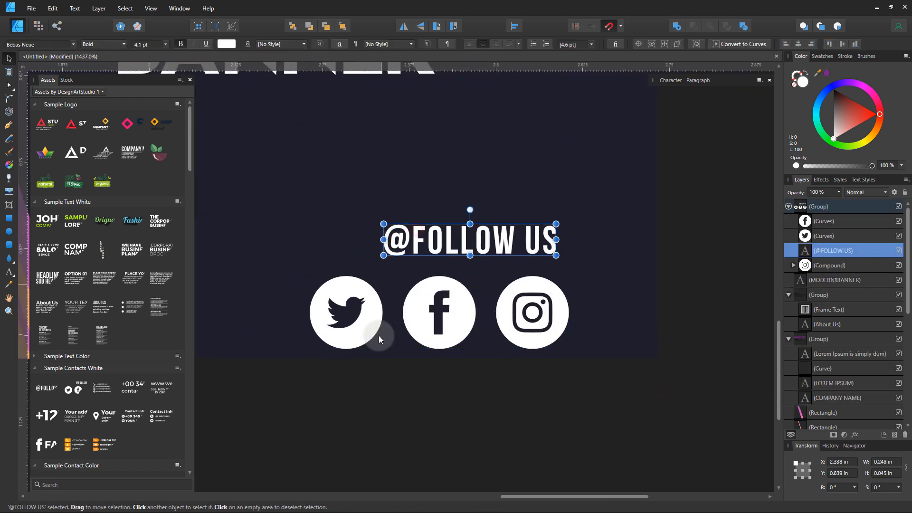
{"action": "left_click", "coordinate": [346, 394]}
Scale the social icons group down to about 0.205 in wide and place it near the banner's lower-right corner
{"action": "left_click", "coordinate": [350, 328]}
{"action": "left_click_drag", "start_coordinate": [308, 223], "coordinate": [440, 242]}
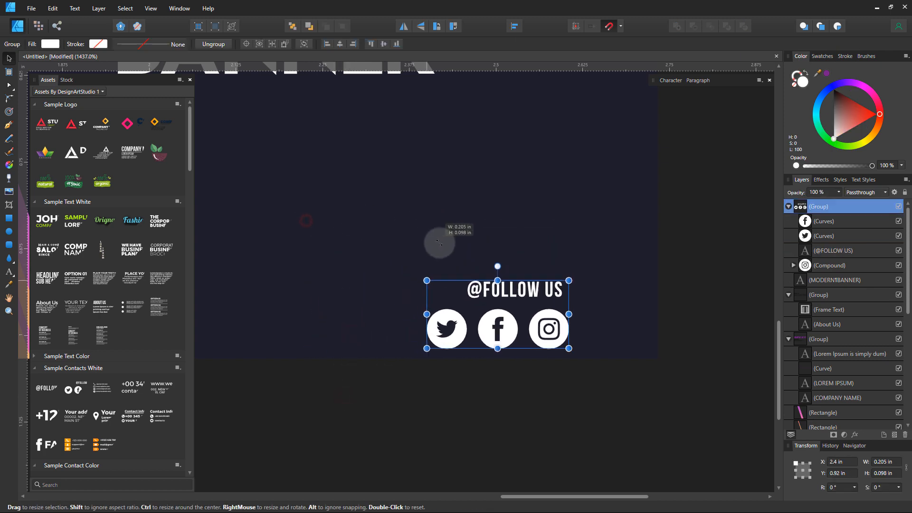
{"action": "left_click_drag", "start_coordinate": [489, 324], "coordinate": [548, 312]}
{"action": "left_click", "coordinate": [703, 327]}
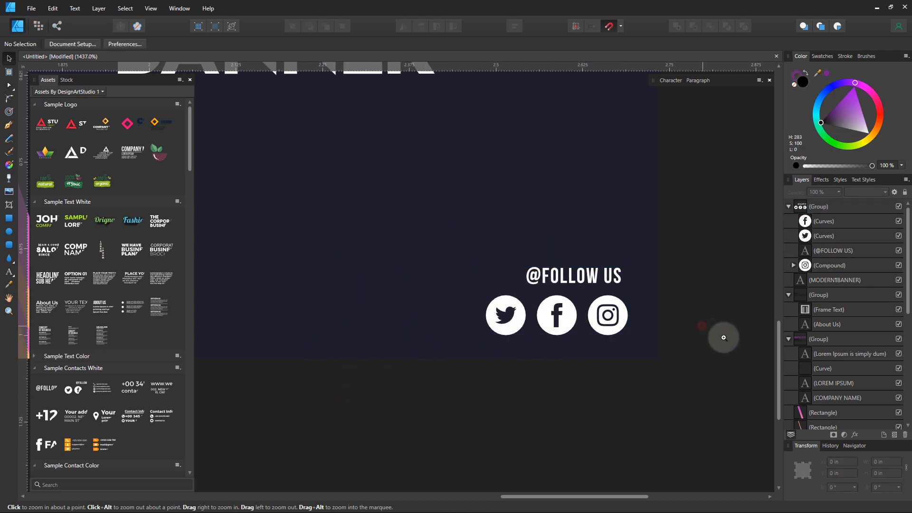
Collapse the Assets panel and review the whole banner layout
{"action": "left_click_drag", "start_coordinate": [722, 337], "coordinate": [425, 247], "text": "ctrl"}
{"action": "left_click_drag", "start_coordinate": [559, 280], "coordinate": [524, 299], "text": "ctrl"}
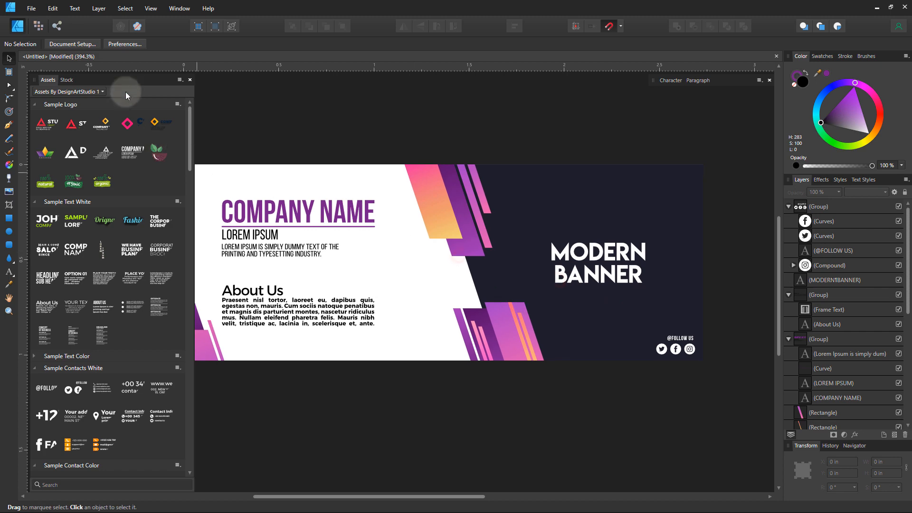
{"action": "double_click", "coordinate": [129, 80]}
{"action": "left_click_drag", "start_coordinate": [467, 298], "coordinate": [447, 302]}
{"action": "left_click_drag", "start_coordinate": [423, 285], "coordinate": [439, 309], "text": "ctrl"}
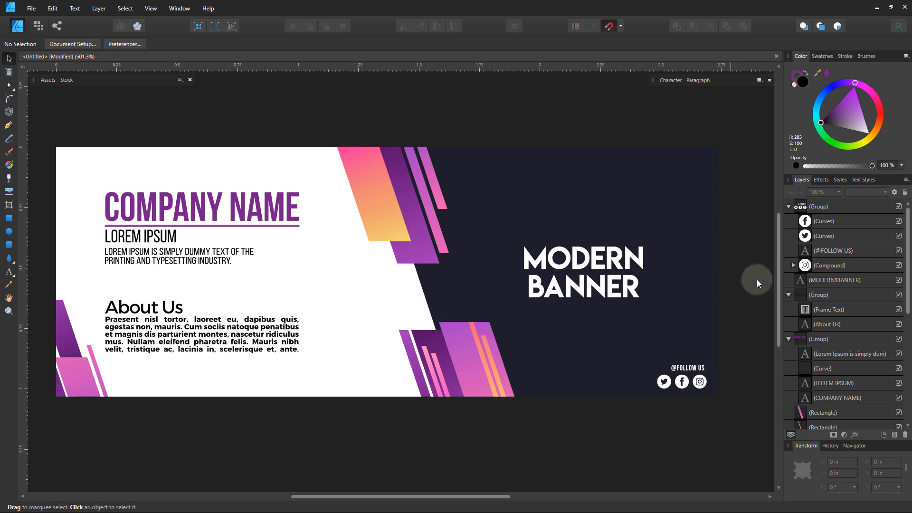